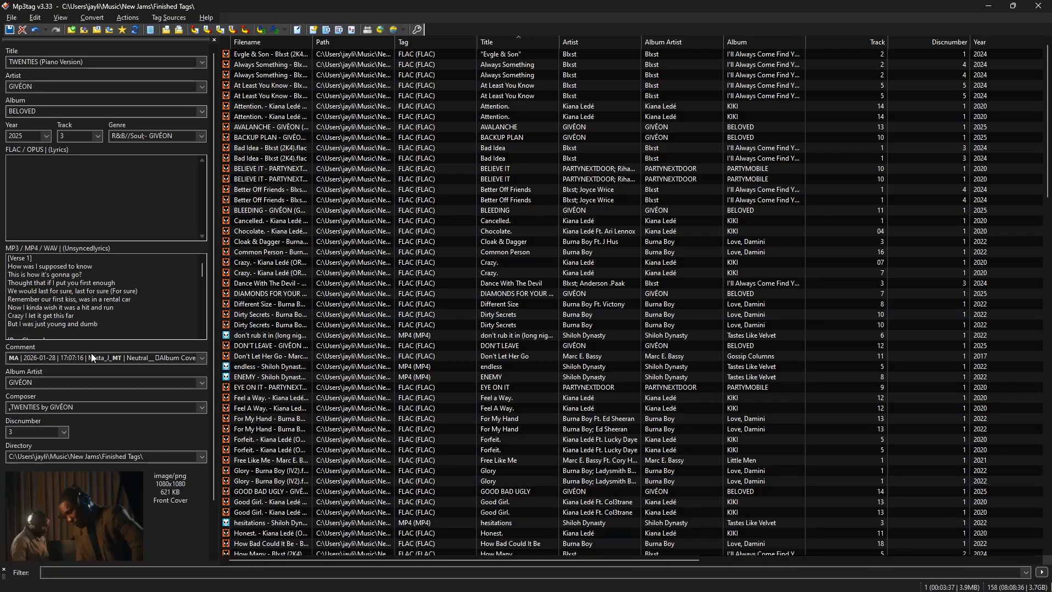
In the tag panel options, move the Discnumber field up so that it sits between Year and Track.
click(11, 18)
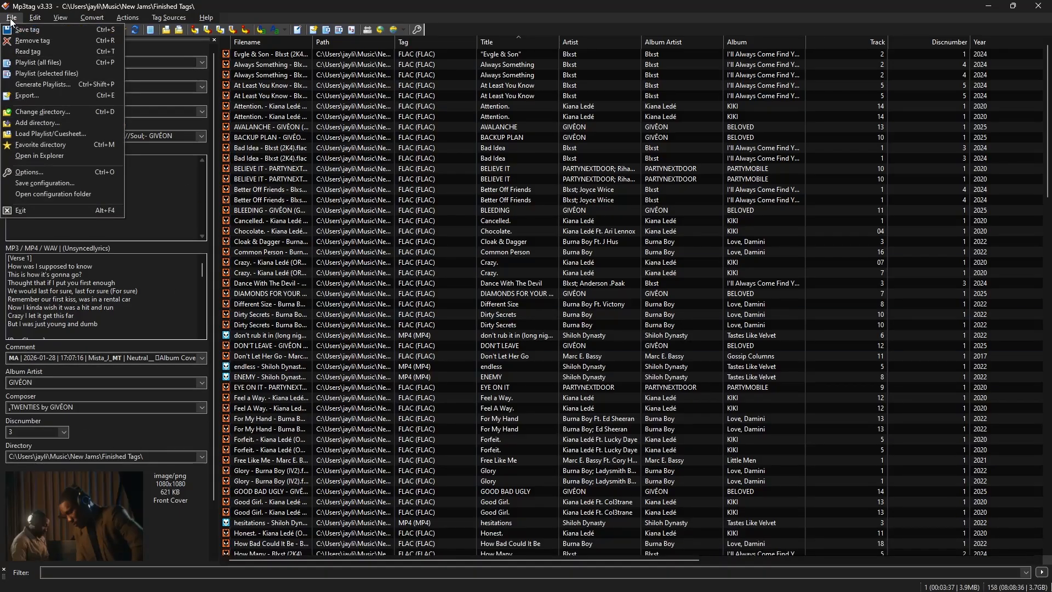
click(31, 172)
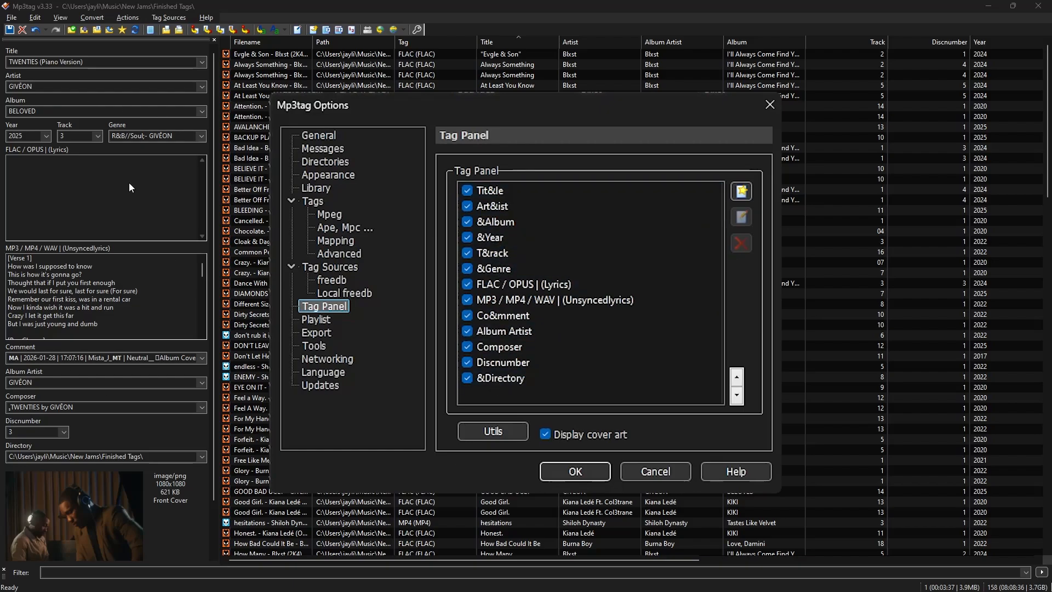
click(523, 361)
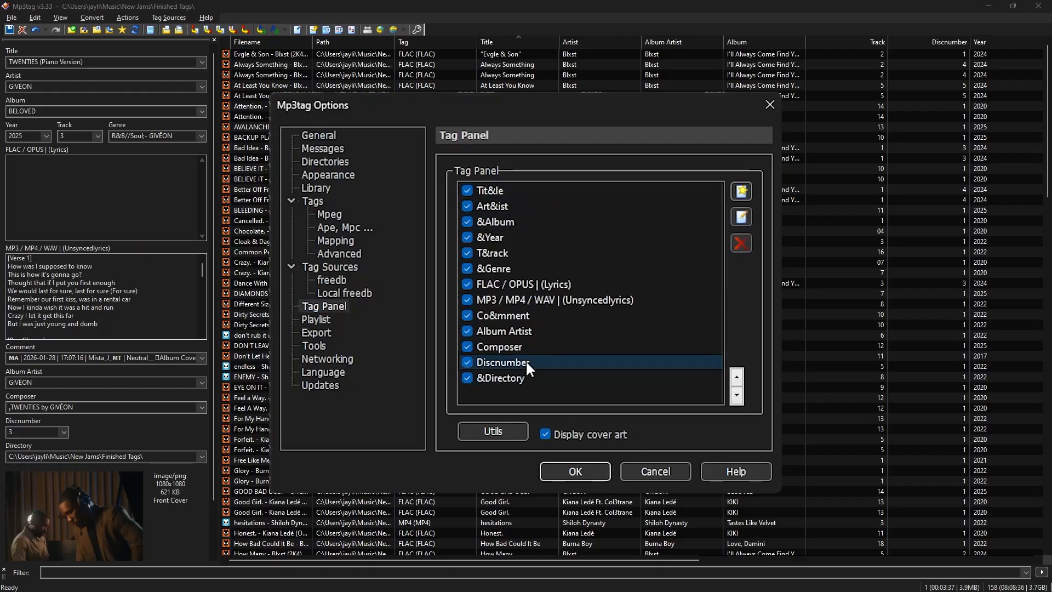
click(737, 378)
click(737, 378)
click(737, 378)
click(737, 378)
click(737, 378)
click(737, 378)
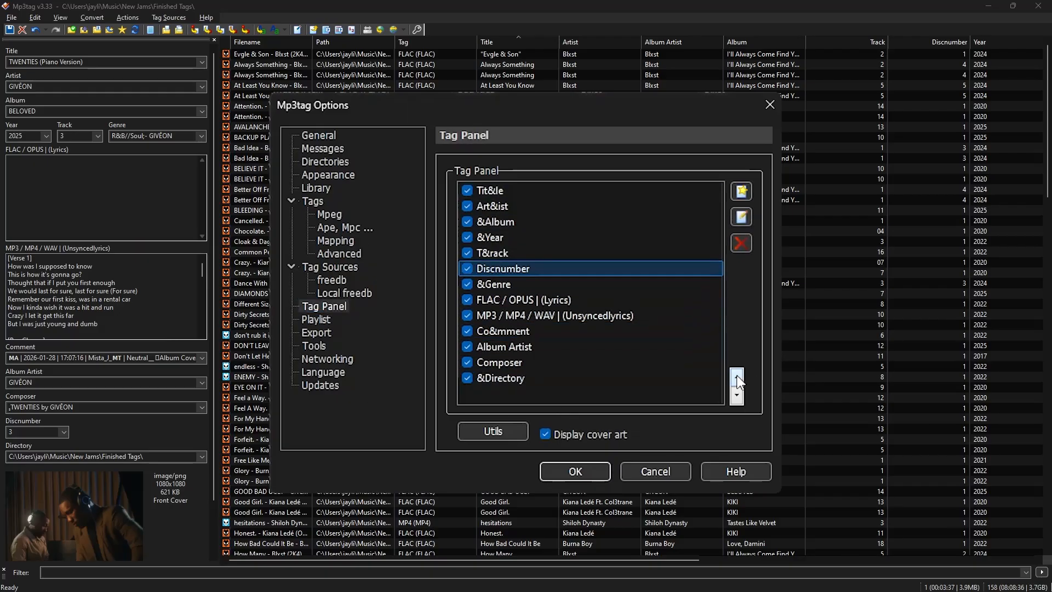
click(737, 378)
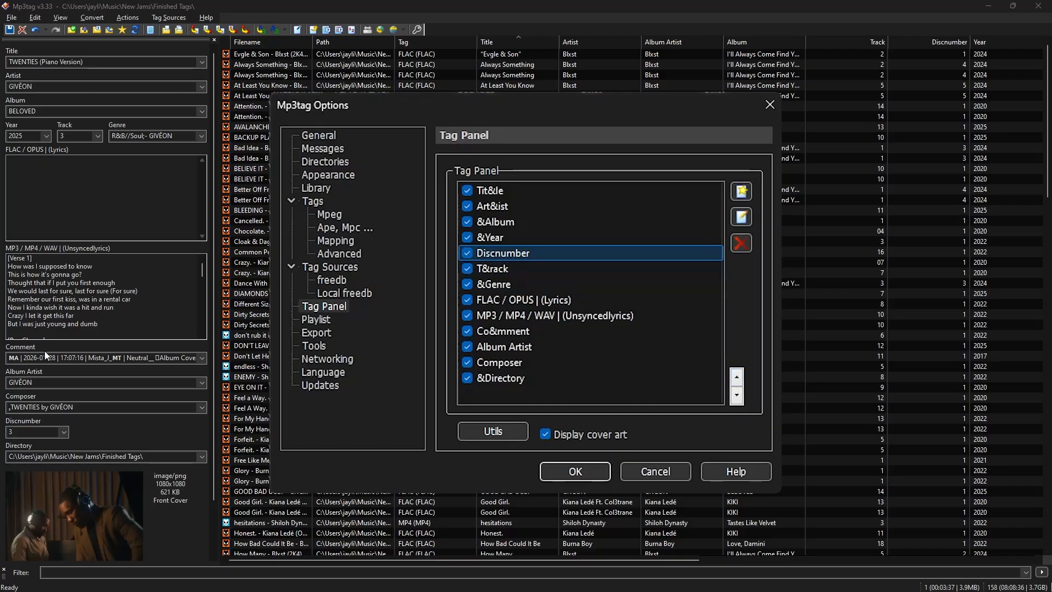
Rename the Discnumber field as Disc and set its field size to Tiny.
double_click(508, 251)
click(457, 257)
key(ctrl+a)
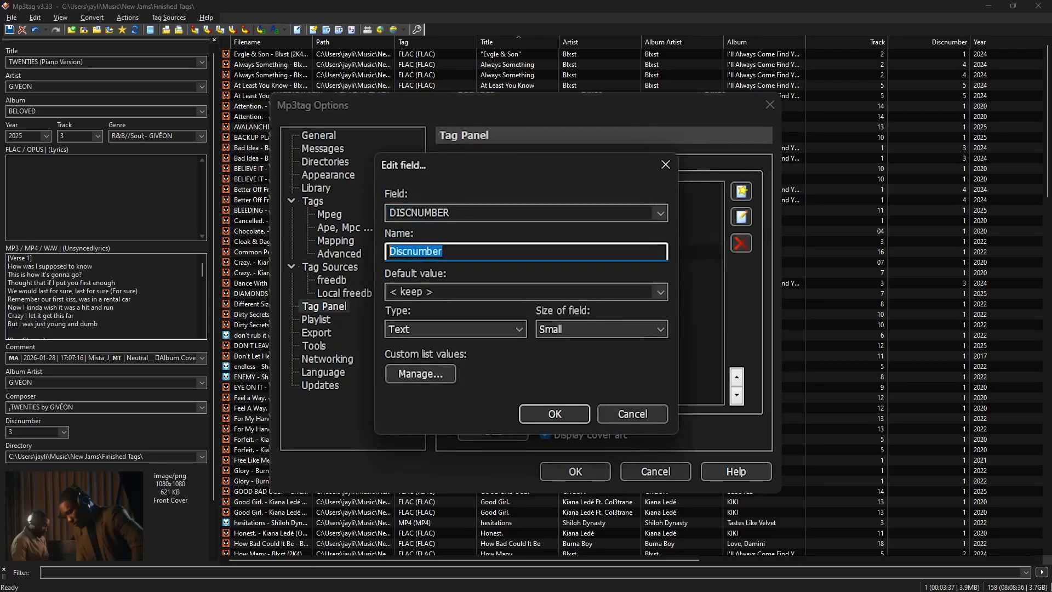
text(Disc)
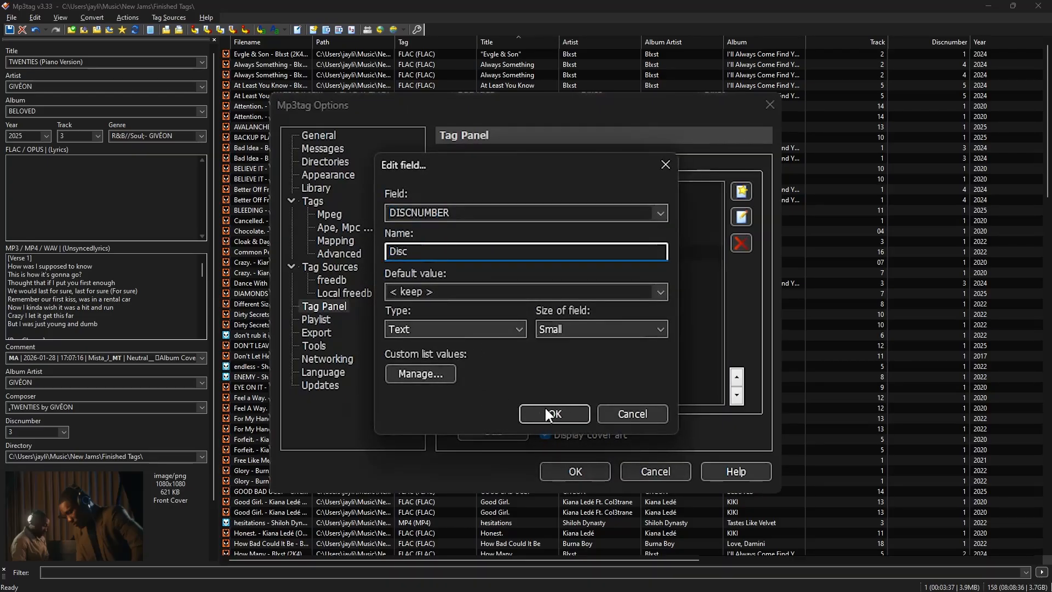
click(556, 327)
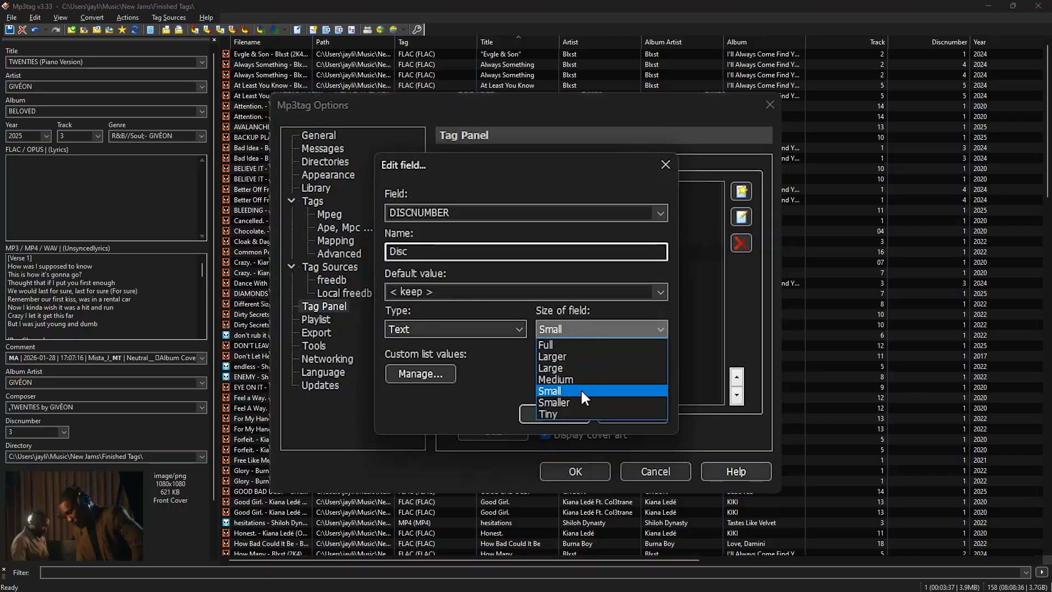
click(561, 412)
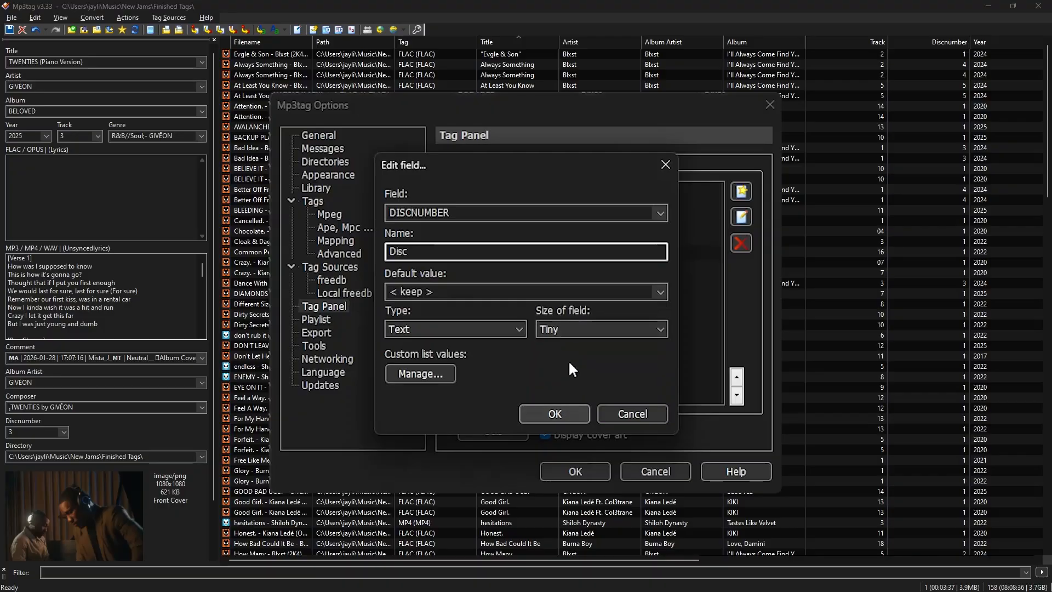
click(554, 412)
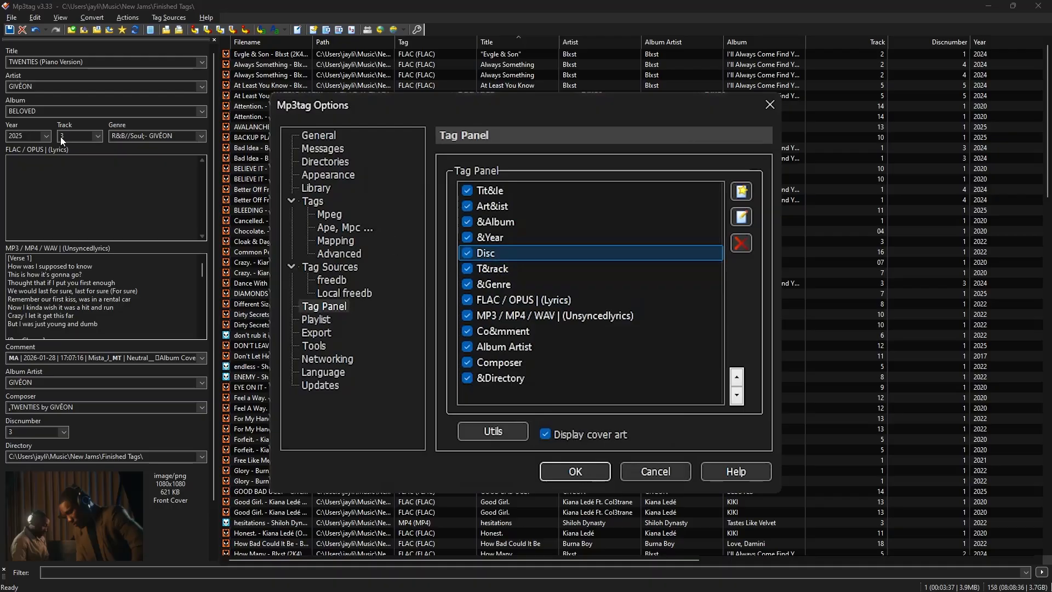
Reduce the size of the Track field in the tag panel.
double_click(502, 269)
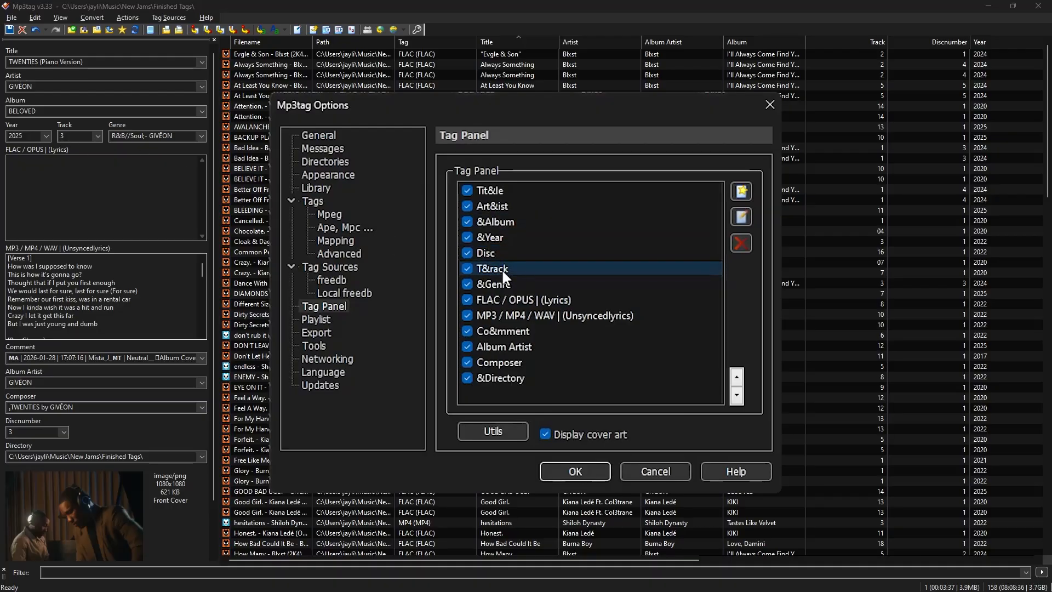
click(576, 328)
click(565, 413)
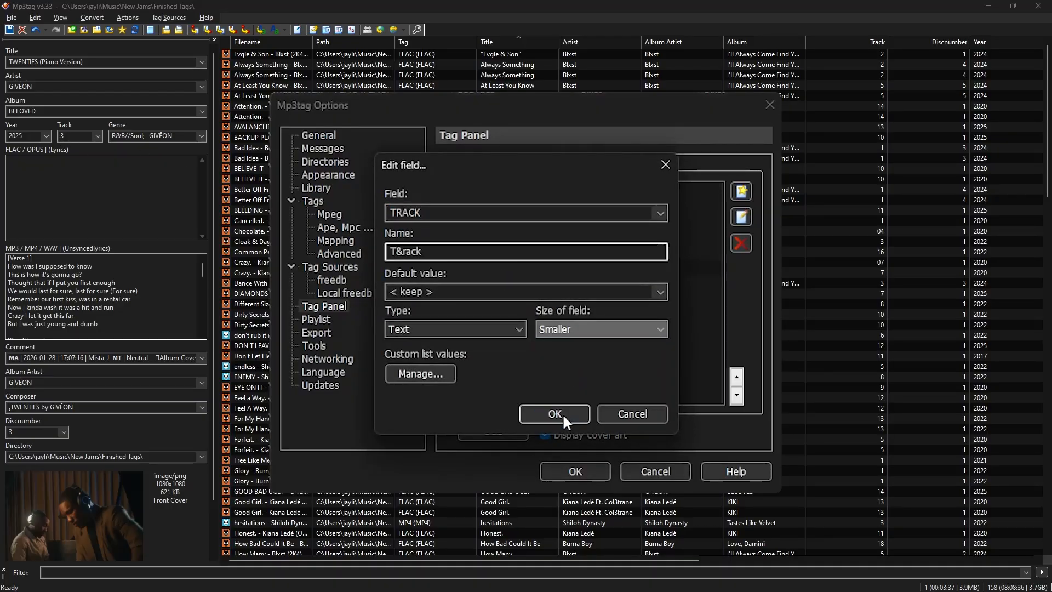
click(567, 412)
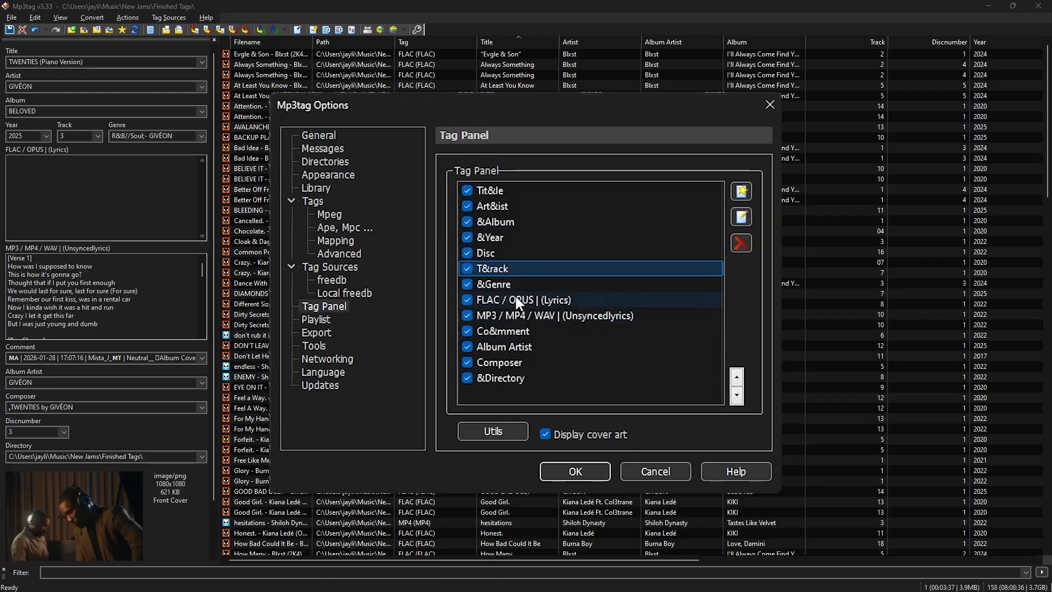
Set the Genre field's size to Full.
double_click(506, 284)
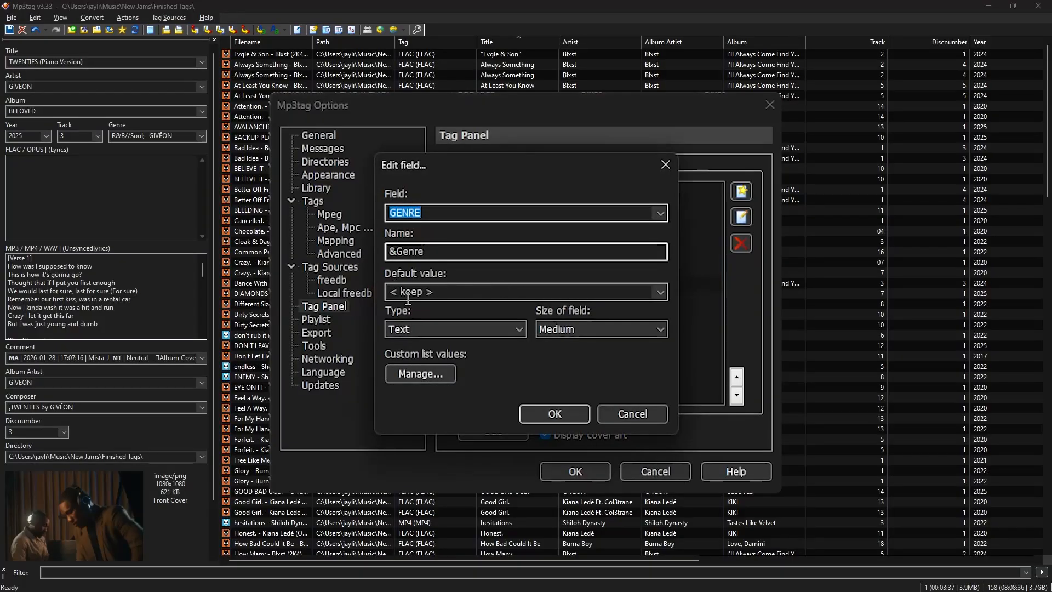
click(566, 328)
click(587, 344)
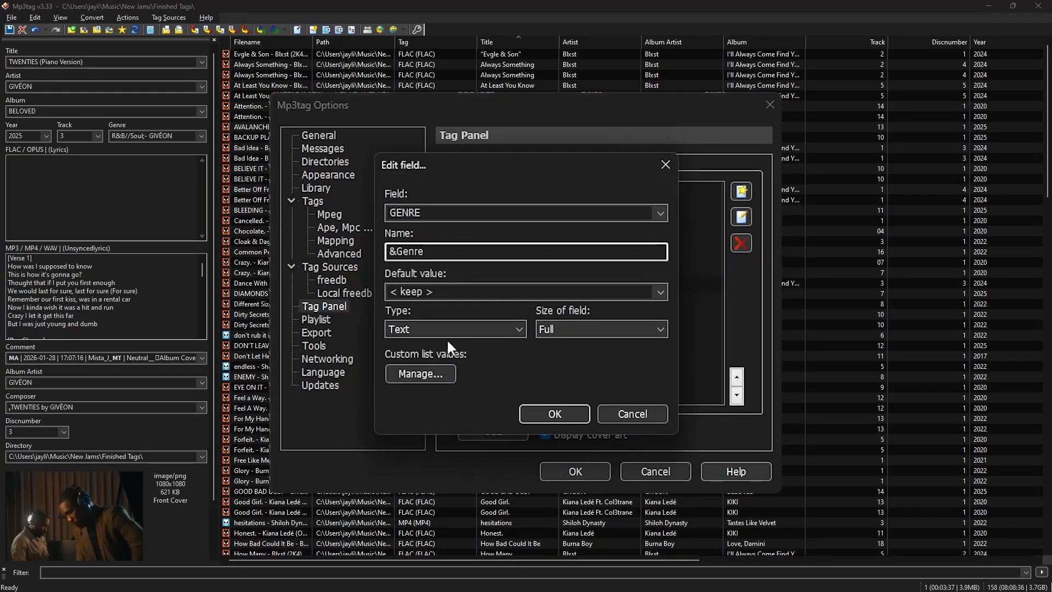
click(554, 408)
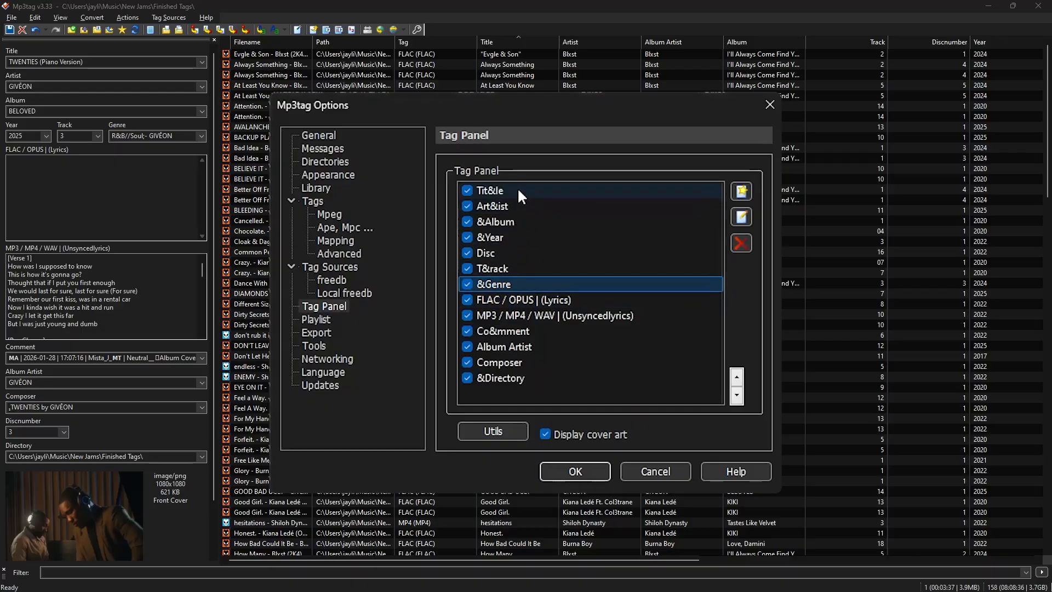
Move the Album Artist field up so that it sits directly below Artist.
click(532, 346)
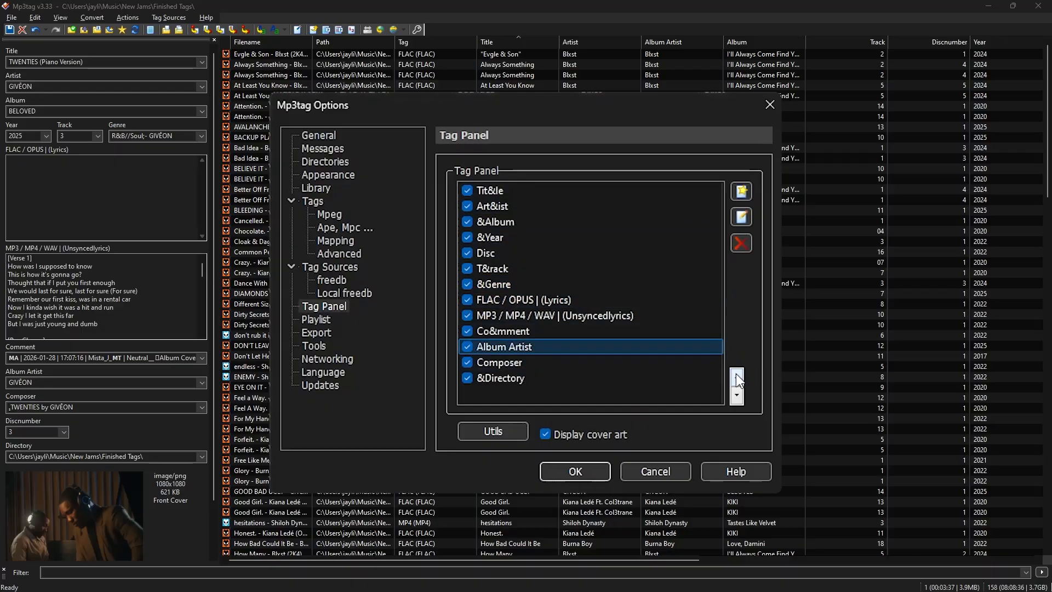
click(737, 377)
click(737, 377)
click(736, 377)
click(737, 377)
click(737, 377)
click(737, 377)
click(737, 377)
click(737, 377)
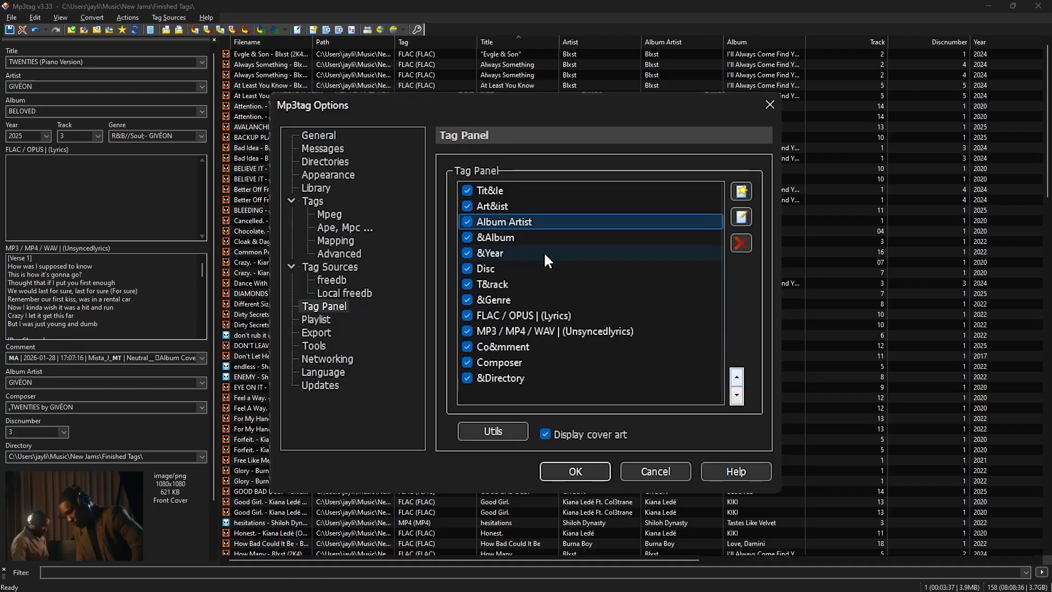
Change the Comment field's type to Multiline with 3 rows.
double_click(531, 346)
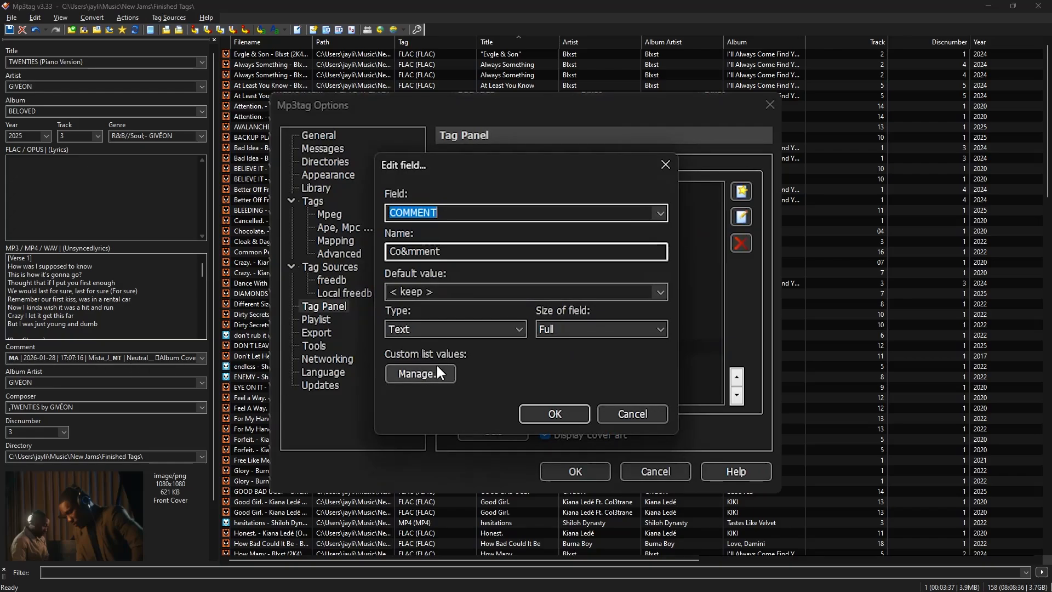
click(487, 328)
click(410, 368)
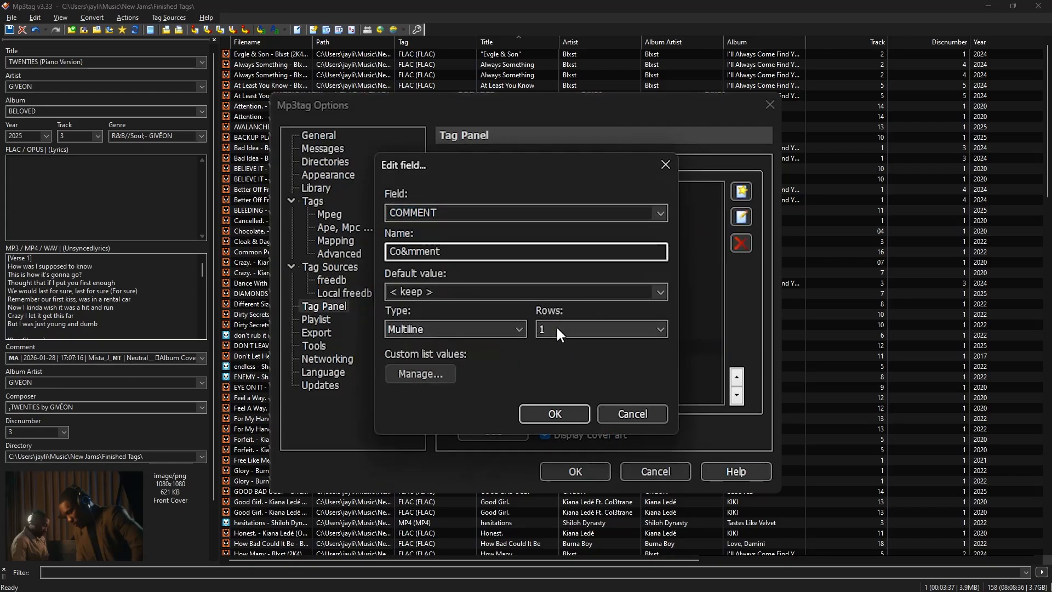
click(555, 329)
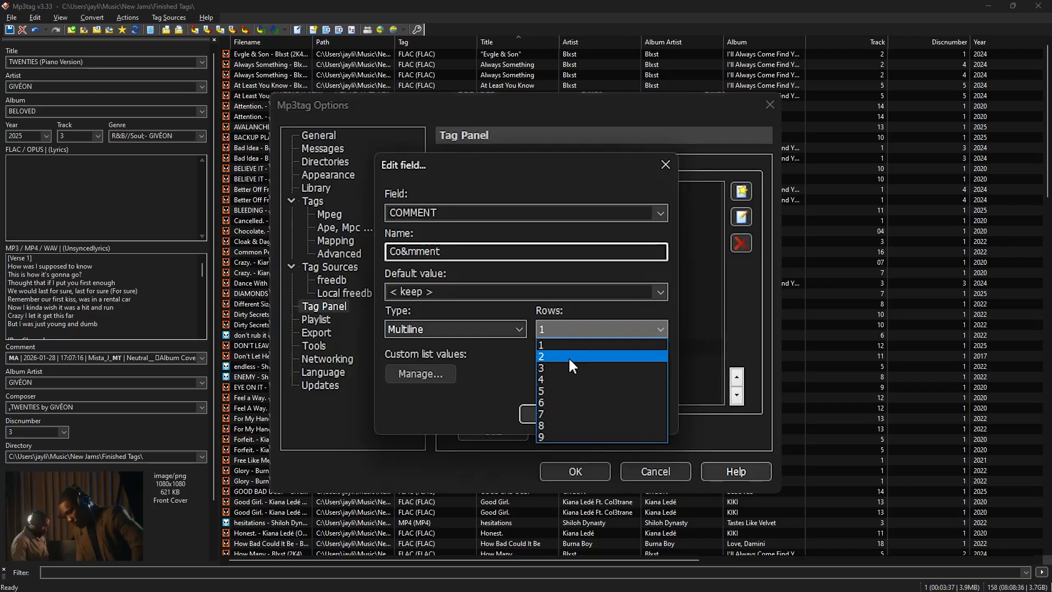
click(567, 362)
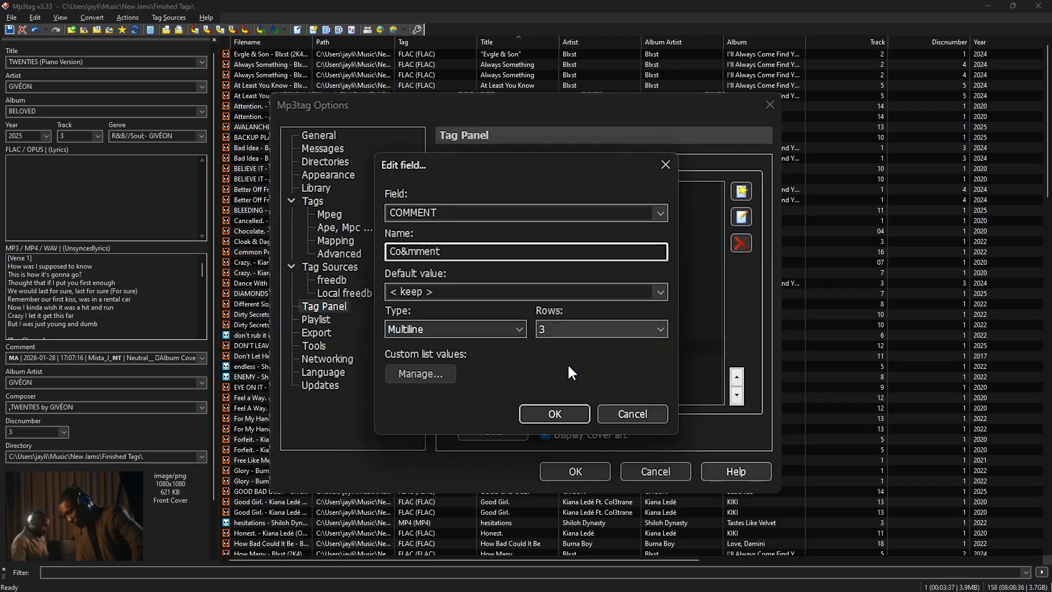
click(553, 408)
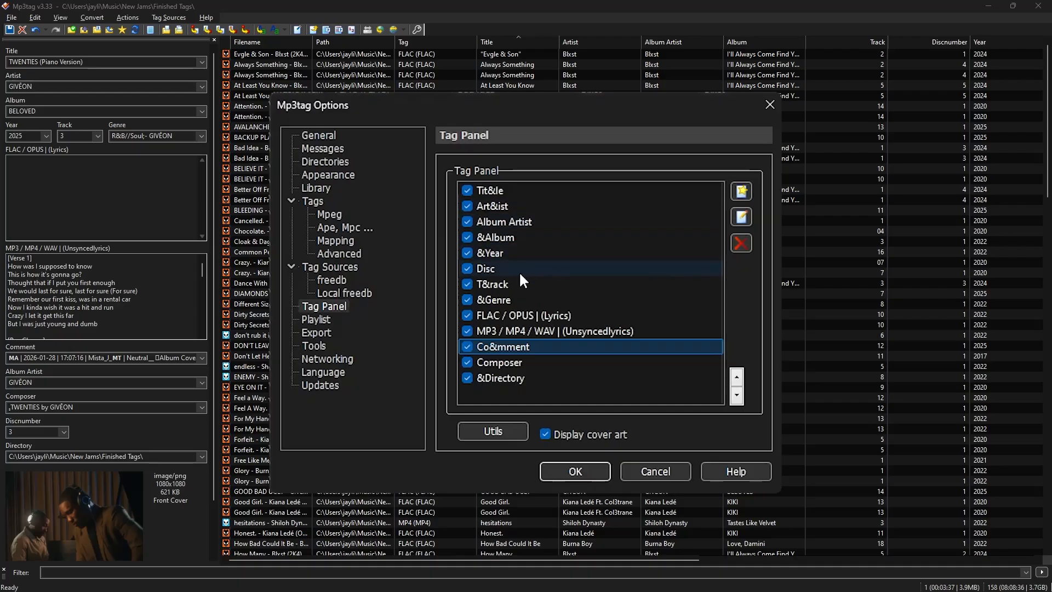
Create a new tag panel field for OCCASION, named Playlist, with its size set to Large.
click(741, 191)
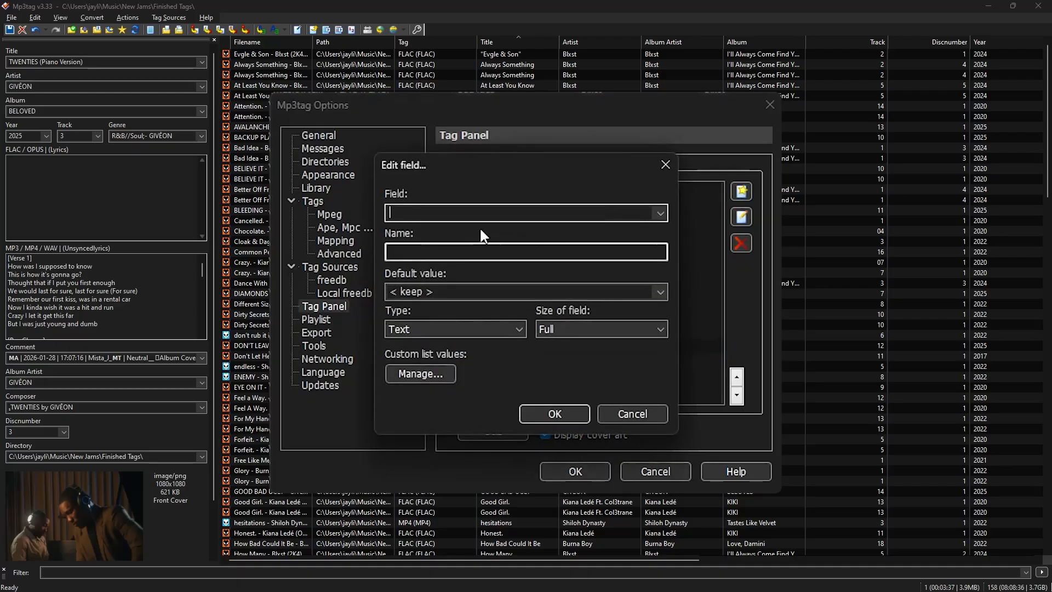
text(OCCASION)
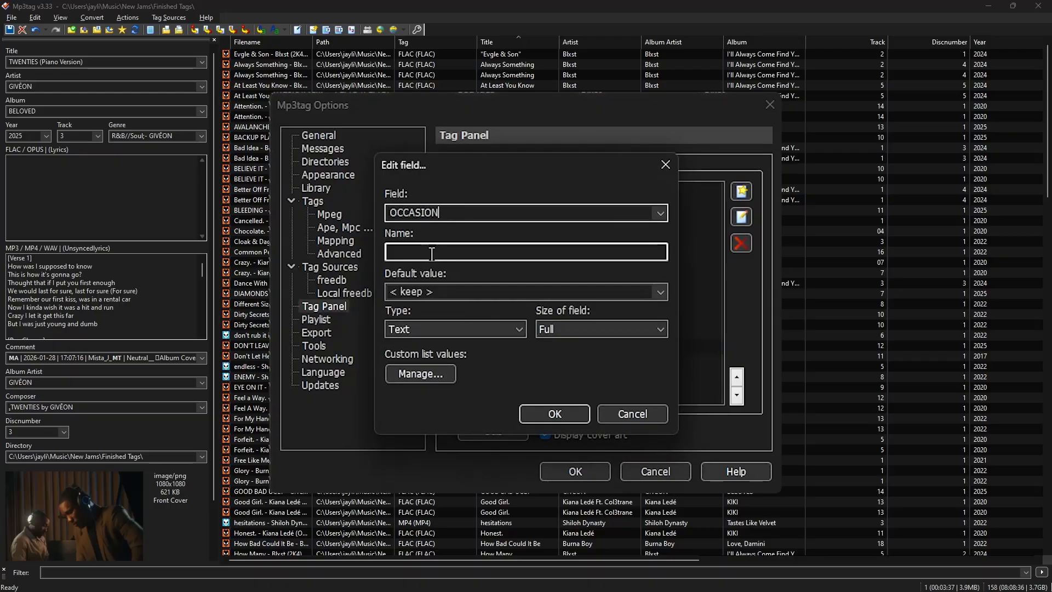
click(660, 213)
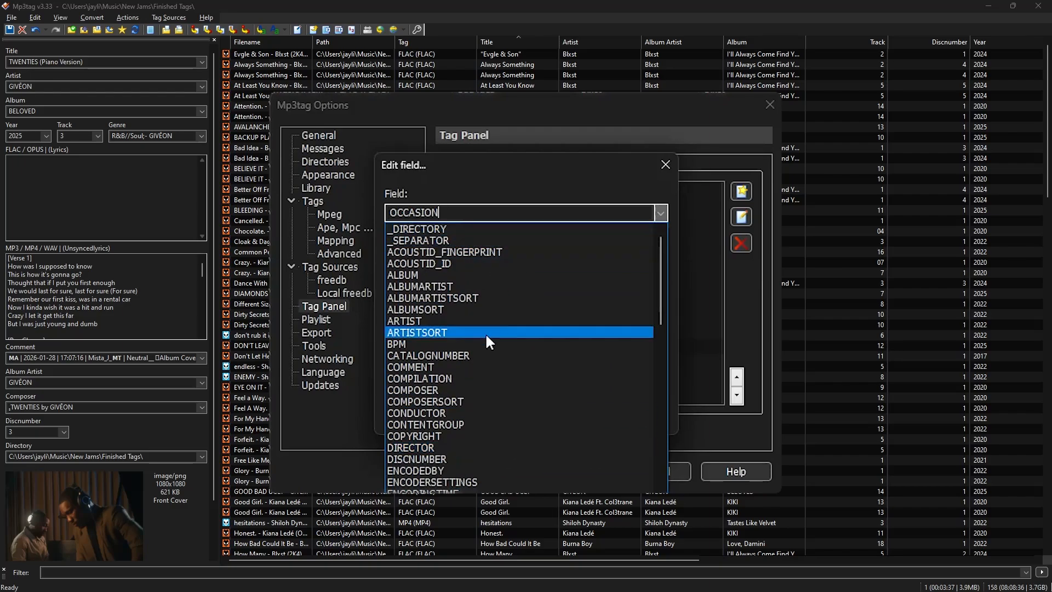
click(697, 242)
click(433, 250)
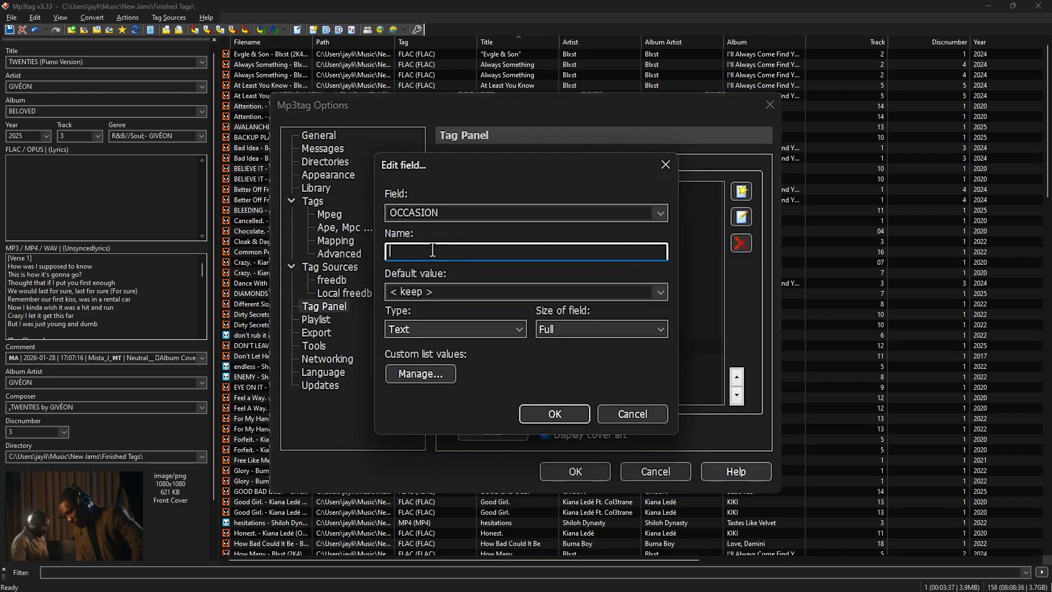
text(Playlist)
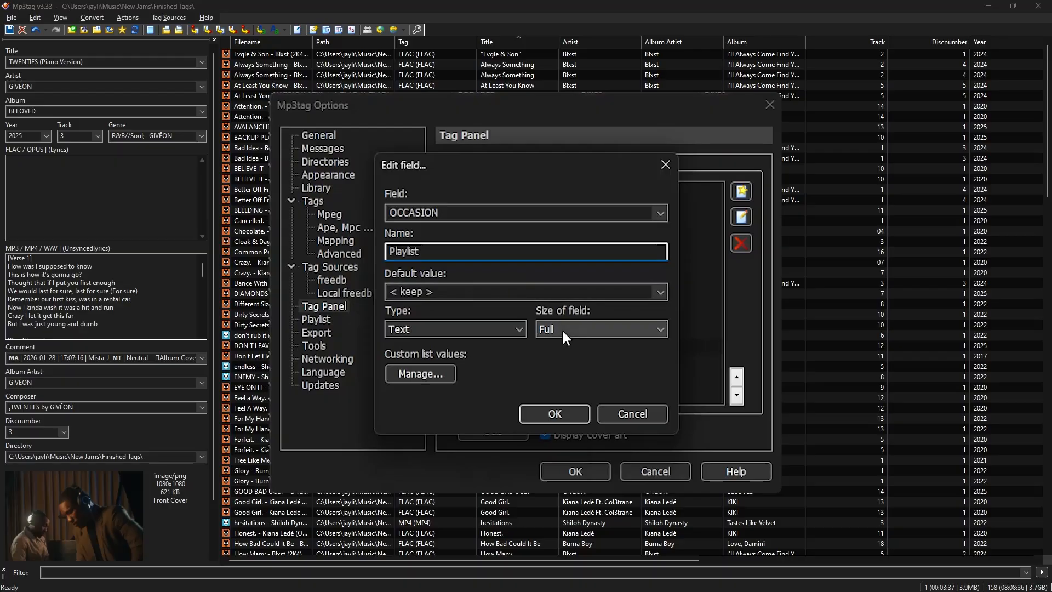
click(615, 331)
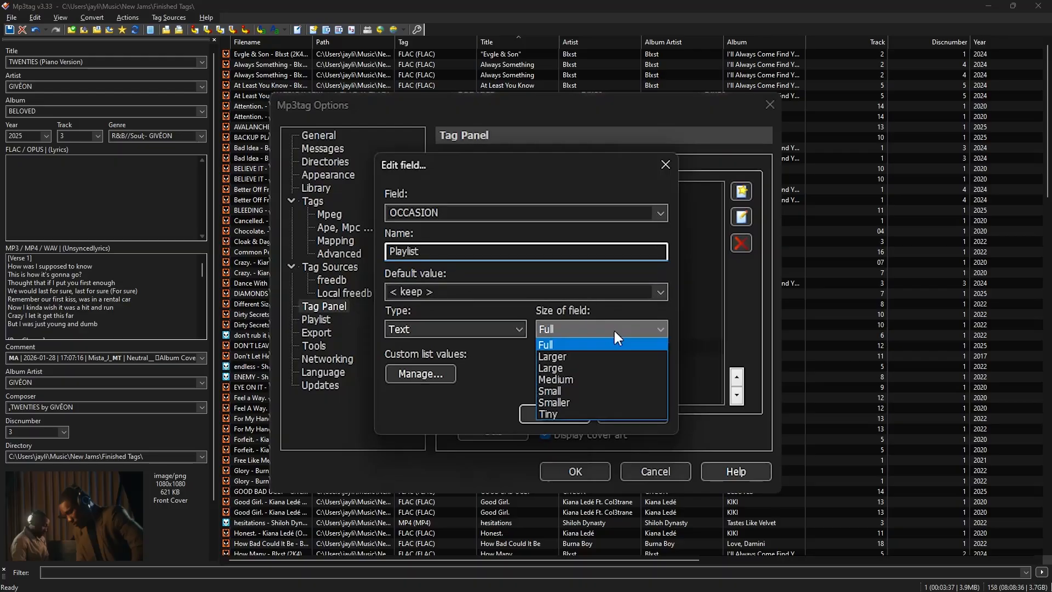
click(578, 366)
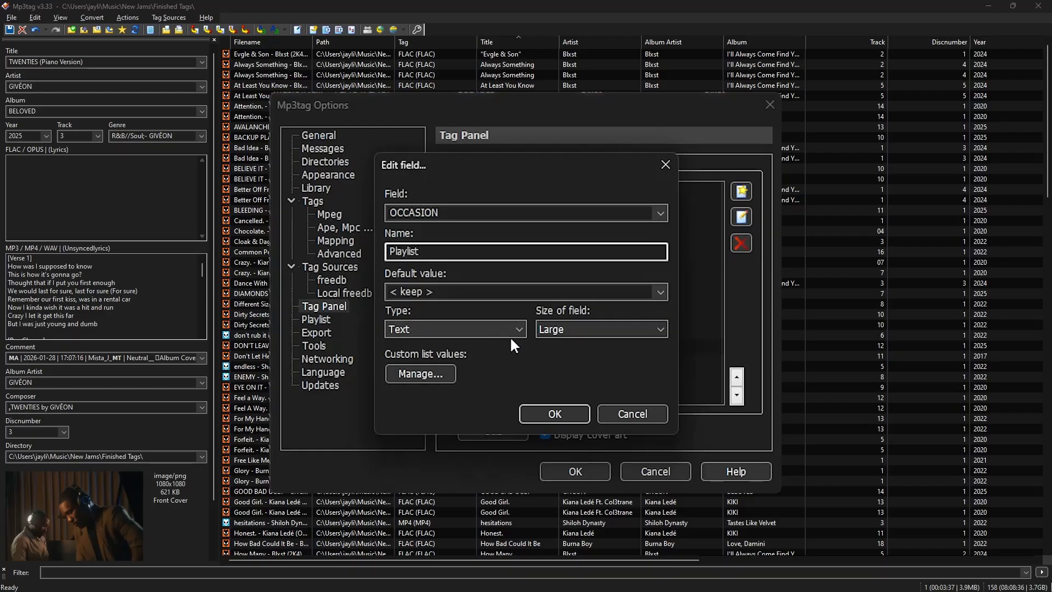
Add a blank entry to the Playlist field's custom list values and import Playlist Values.txt from the Downloads folder.
click(429, 376)
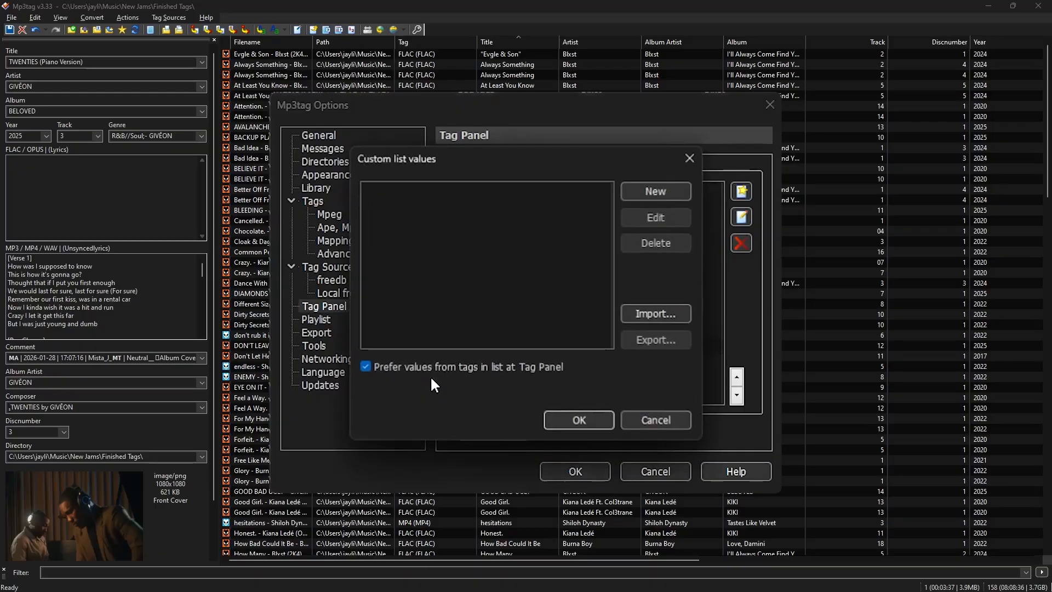
click(660, 190)
click(515, 229)
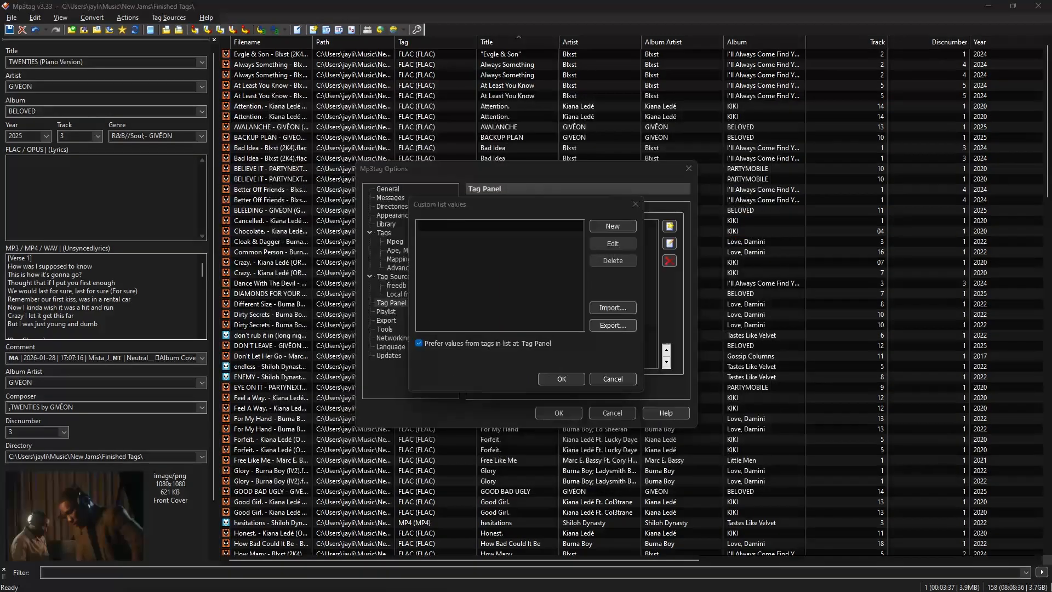
drag(249, 591, 222, 591)
click(610, 307)
click(395, 303)
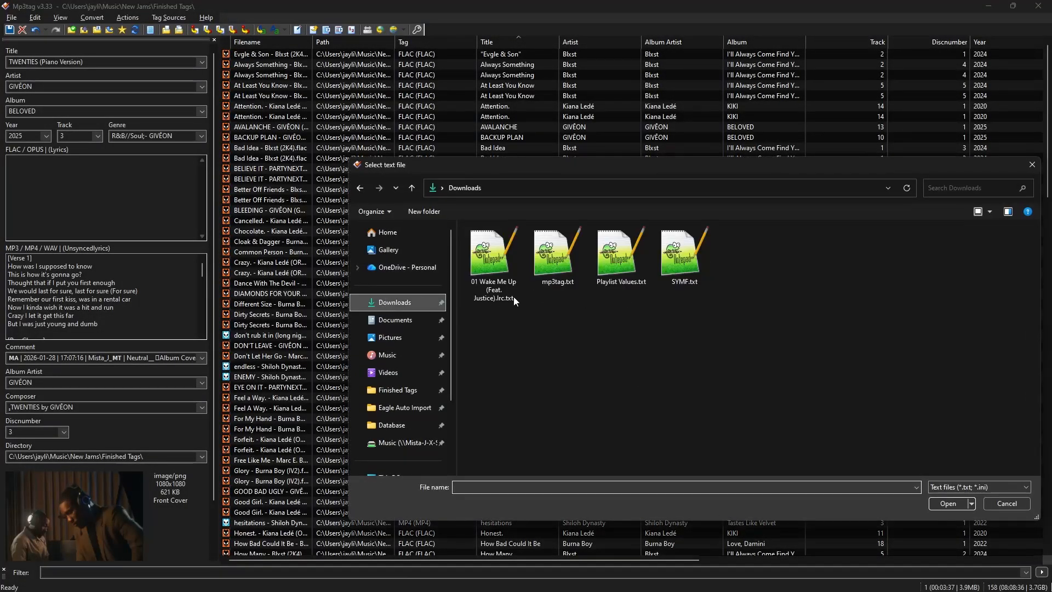
click(608, 257)
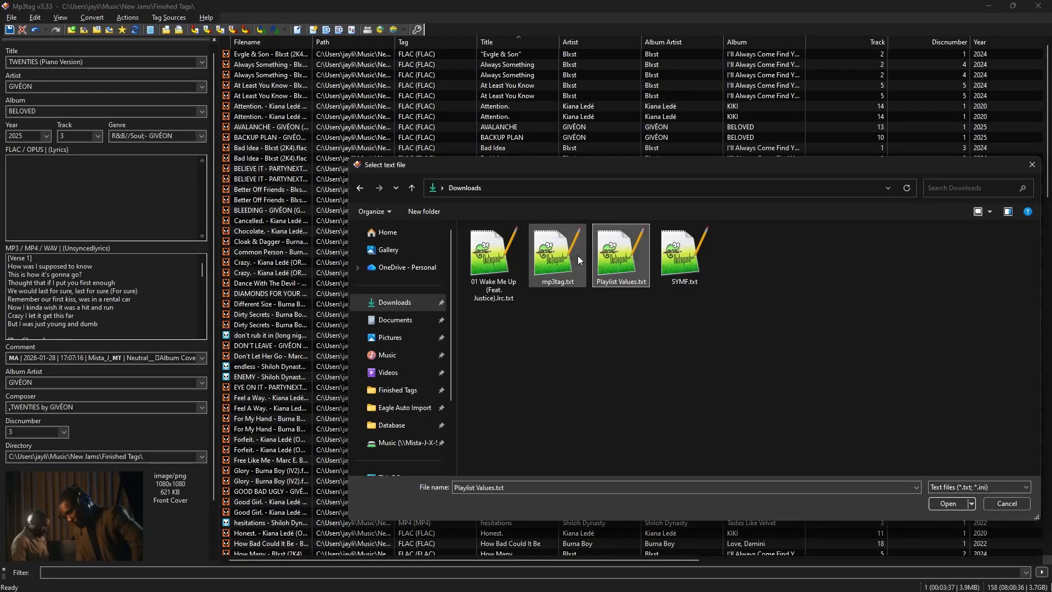
click(938, 502)
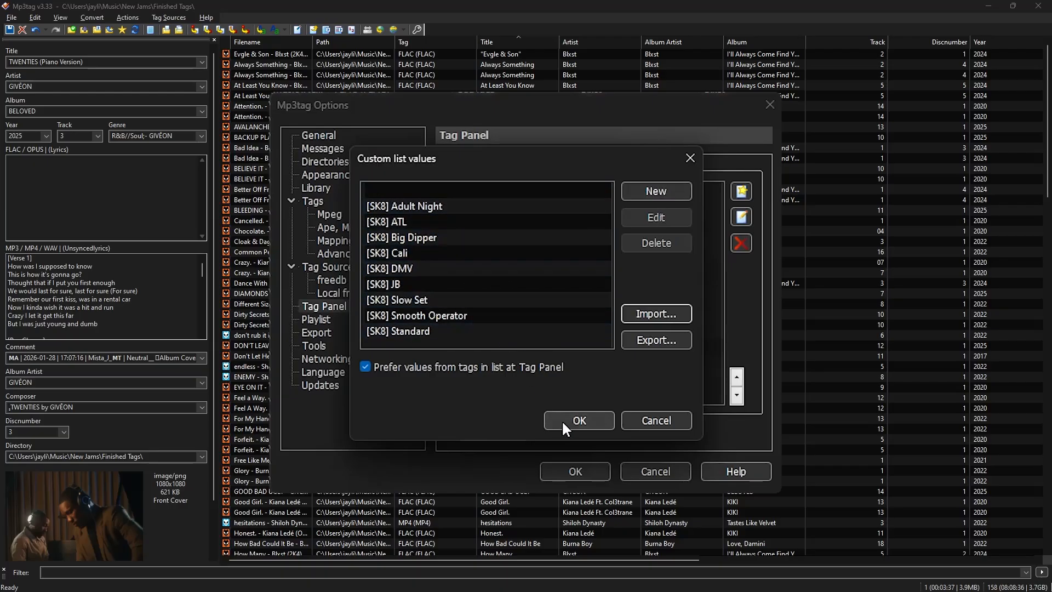
Accept the imported list values and the Playlist field, and apply the tag panel changes.
click(577, 413)
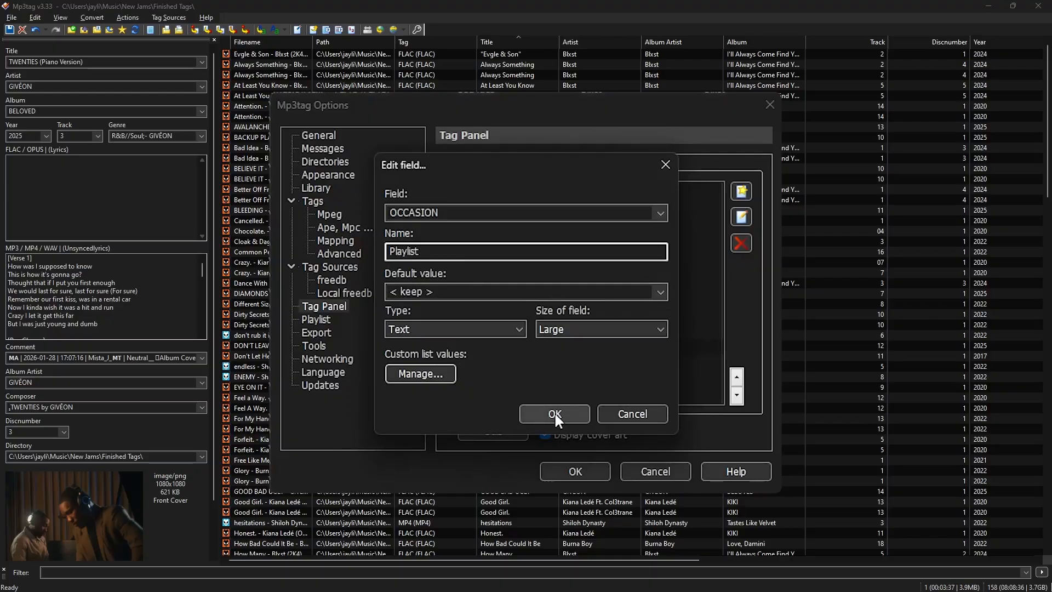
click(555, 412)
click(577, 472)
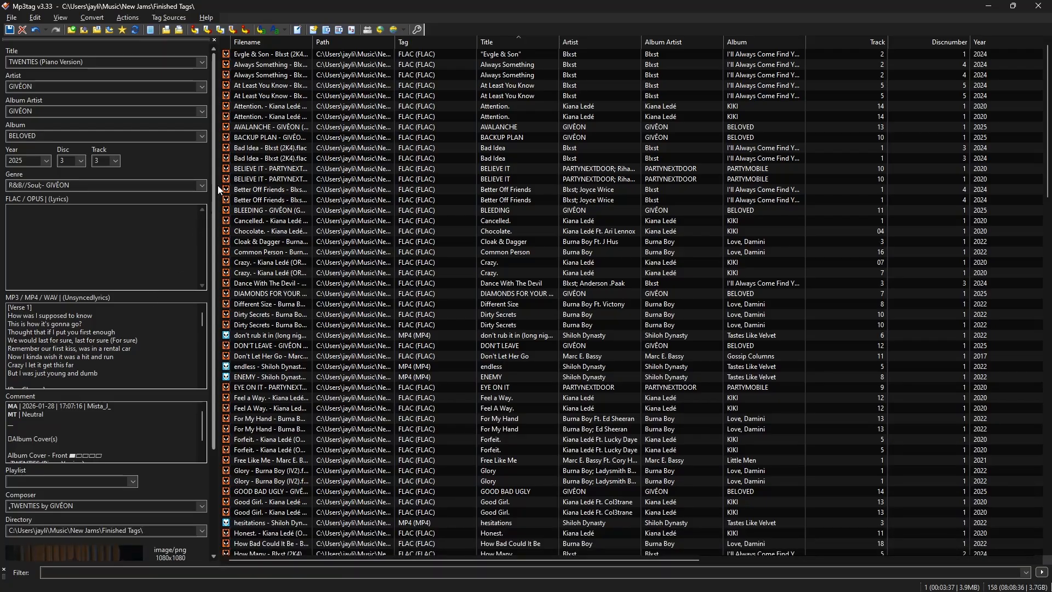
Reorder the tag panel fields so that Disc and Track come directly before Year, and apply the change.
click(8, 18)
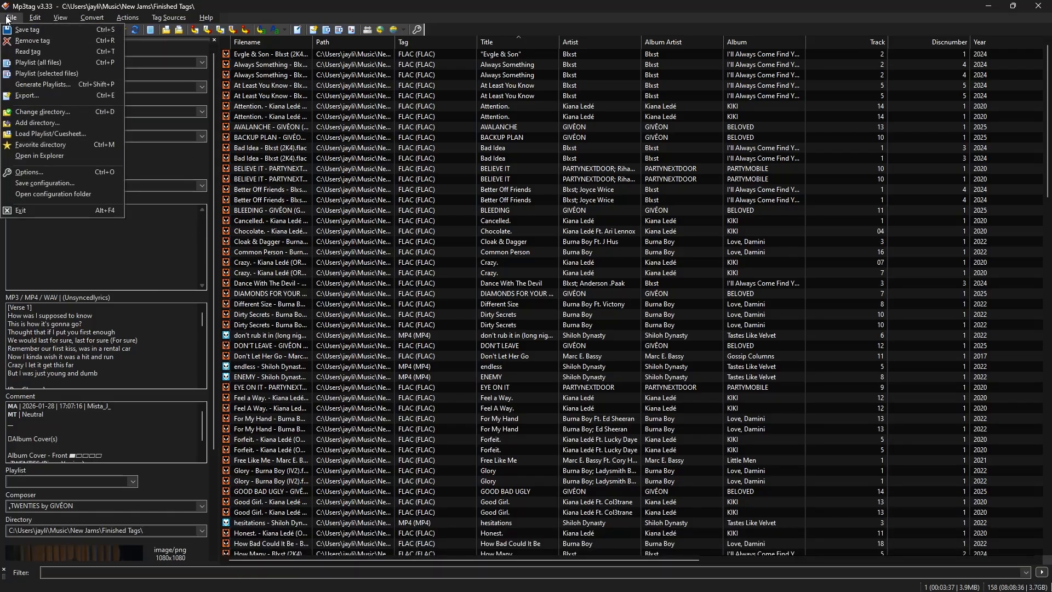
click(31, 166)
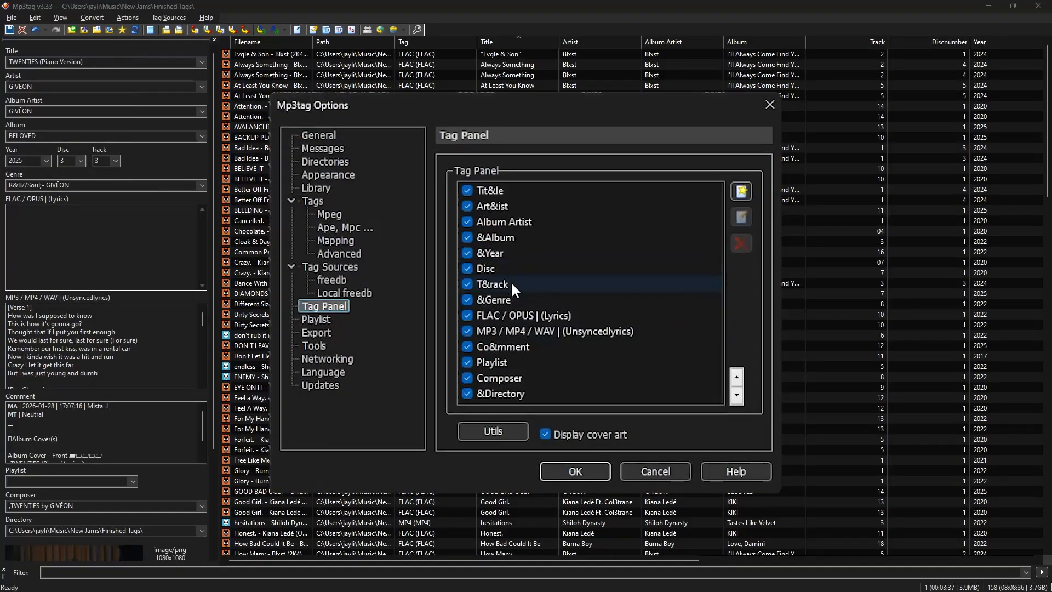
click(510, 267)
click(739, 377)
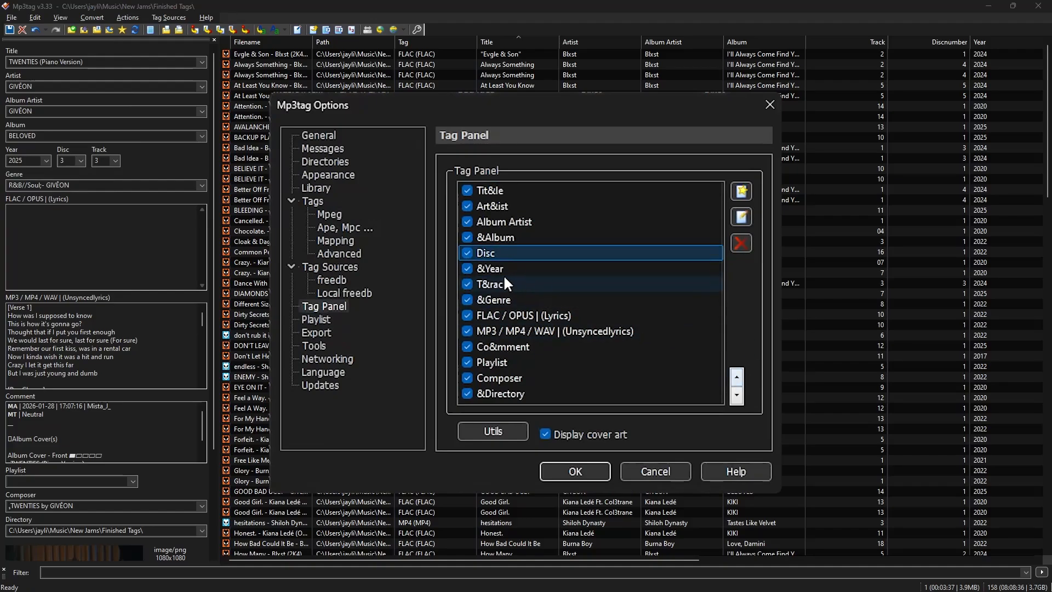
click(502, 284)
click(741, 373)
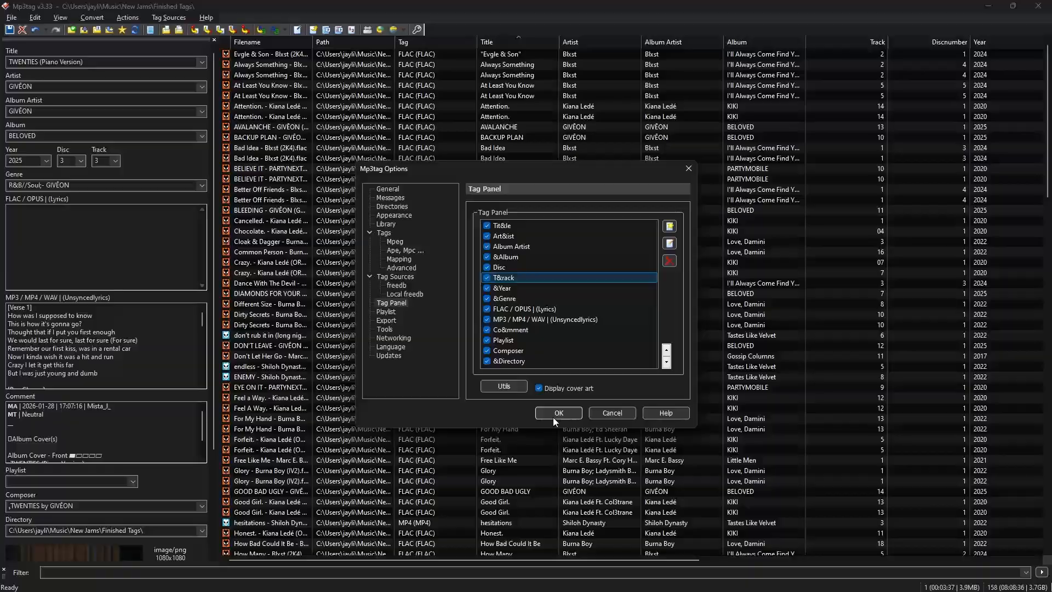
click(561, 412)
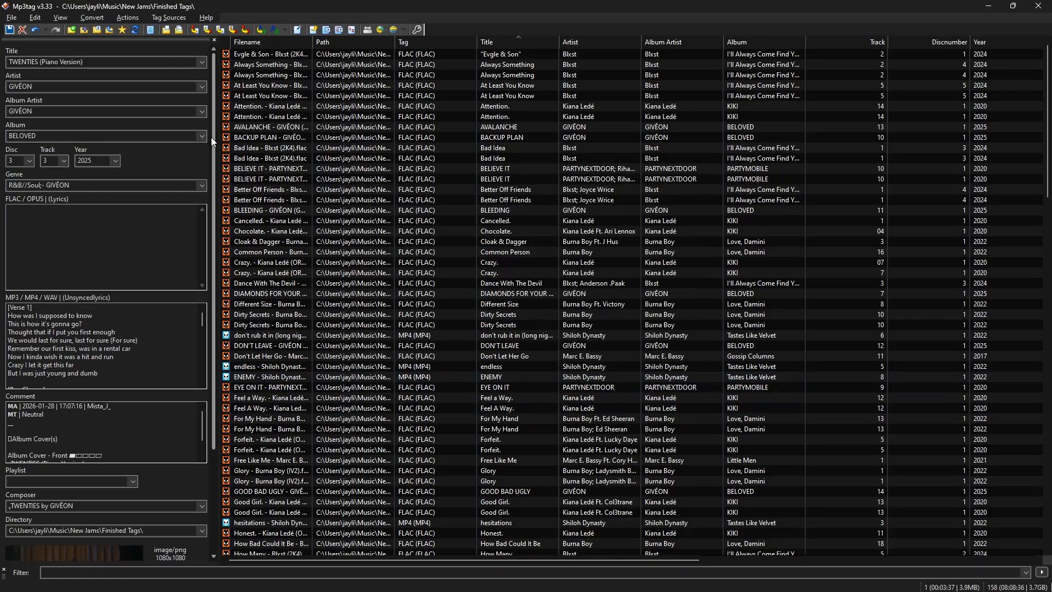
Choose [SK8] Adult Night as the Playlist value of the selected track.
click(90, 478)
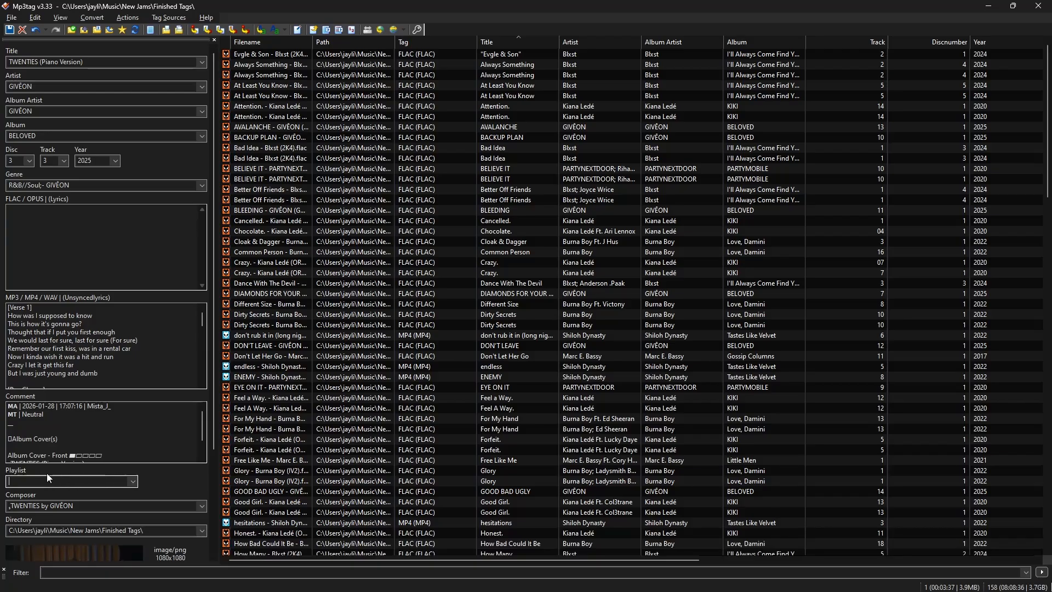
click(132, 481)
click(133, 481)
click(133, 481)
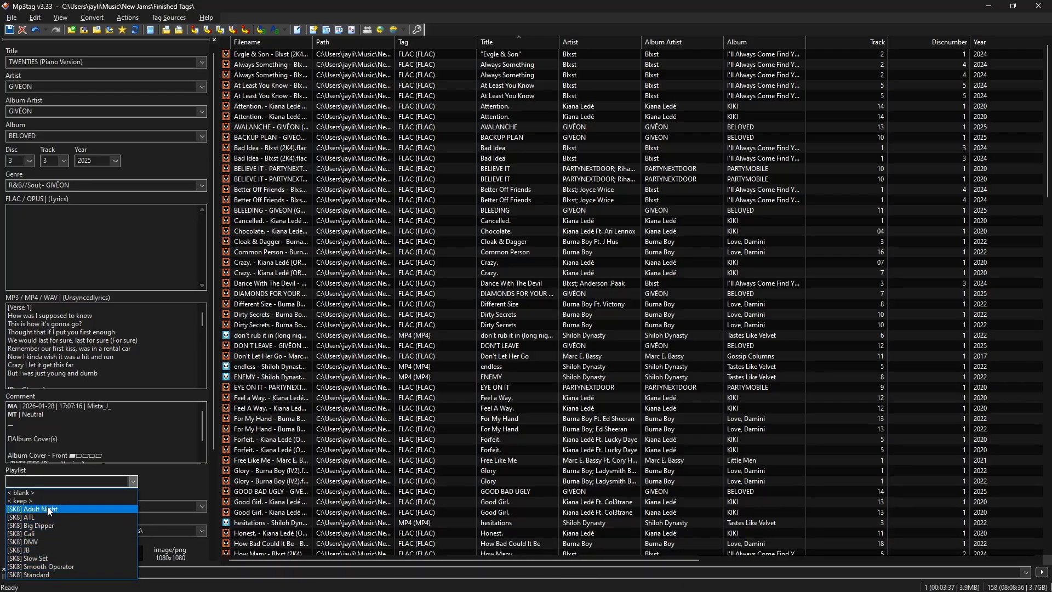
click(47, 507)
Replace the Playlist value with the custom text TEST 1 and display the field's list of values.
click(99, 484)
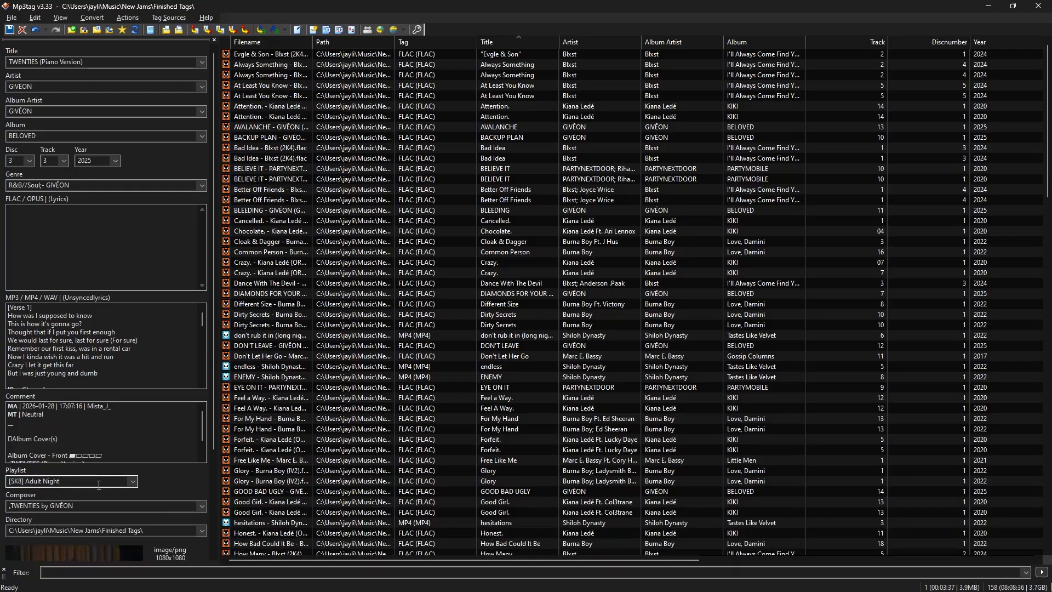
drag(98, 484, 7, 481)
text(TEST 1)
click(133, 481)
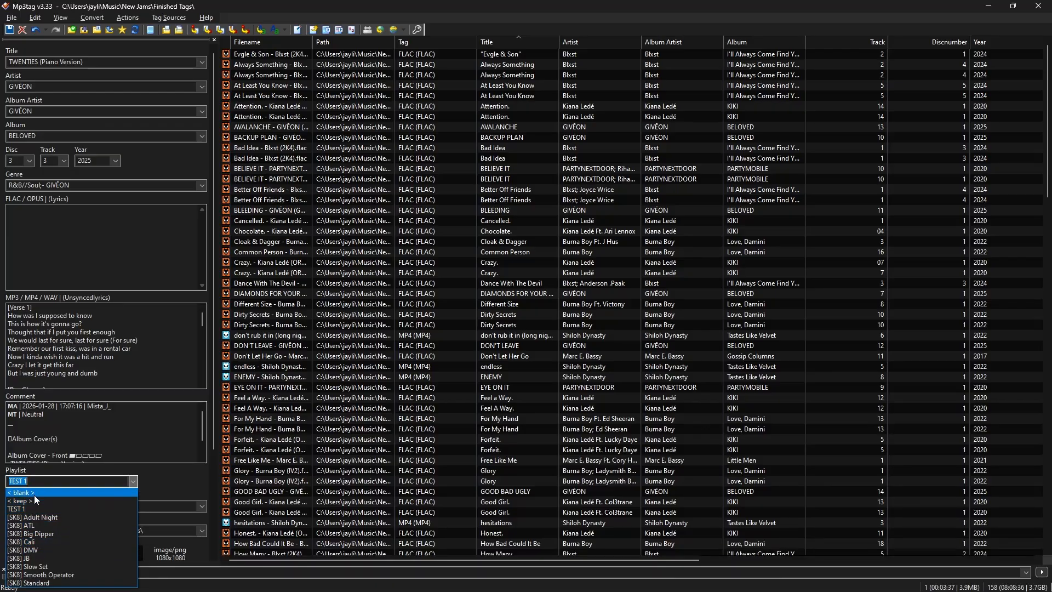
Clear the Playlist field of the selected track and save its tag.
click(46, 482)
drag(46, 481, 8, 483)
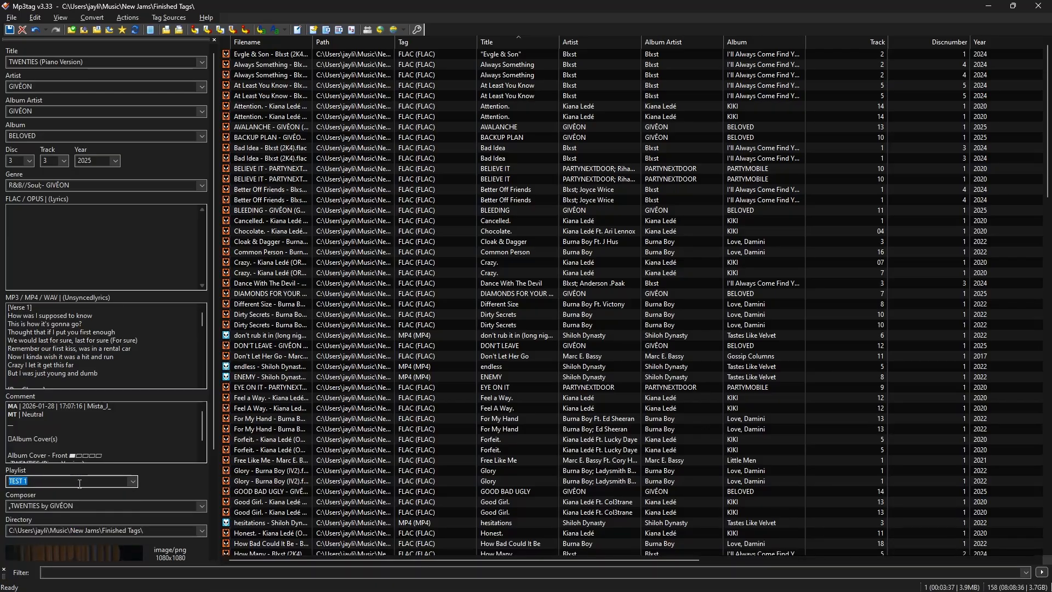
key(BackSpace)
key(ctrl+s)
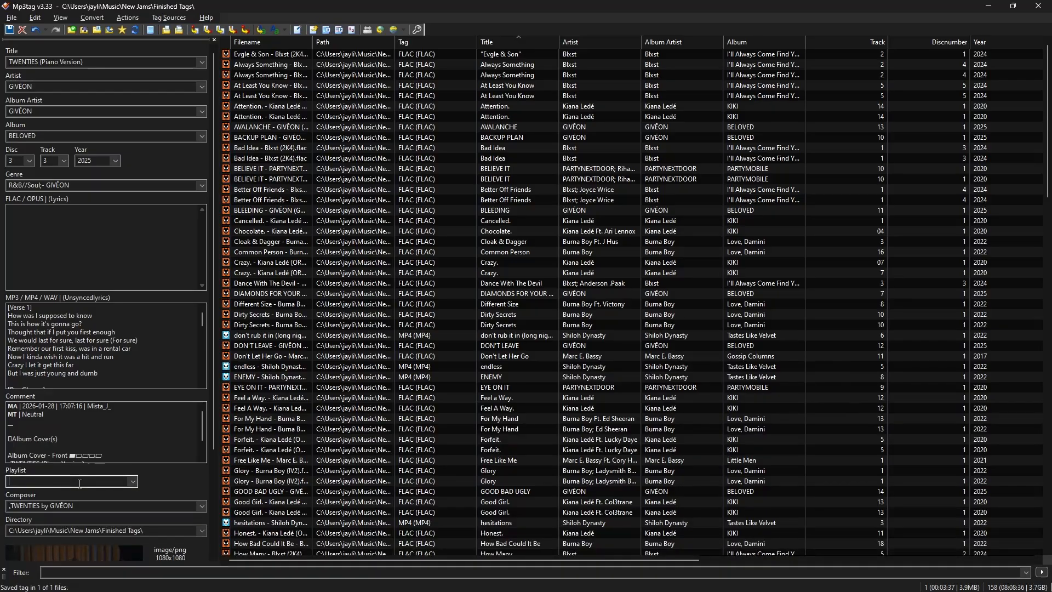
drag(213, 369, 226, 291)
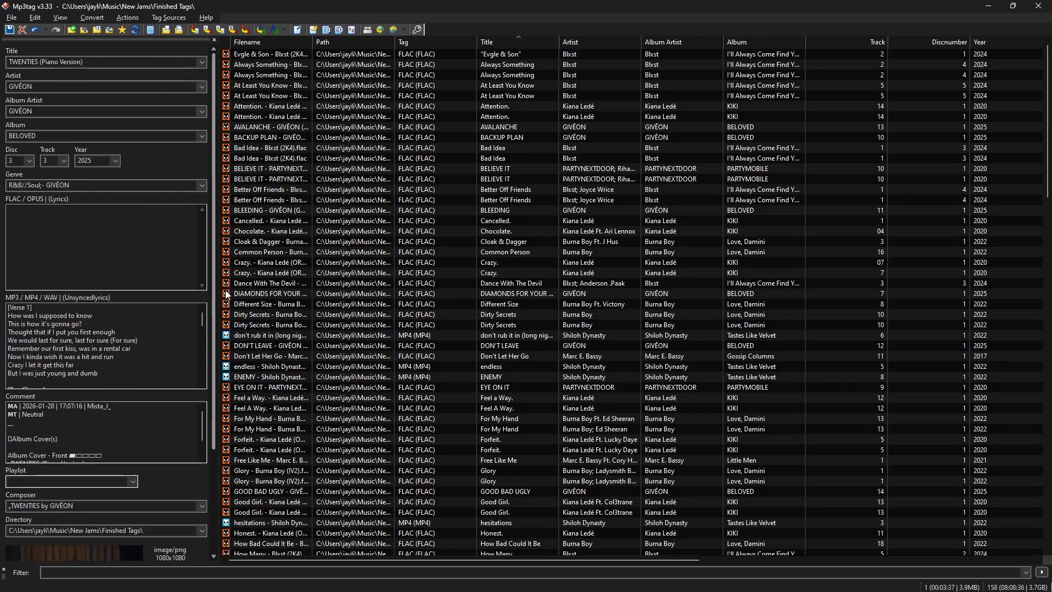
Select the "Evgle & Son" track and widen the Album Artist and Album columns until the full album titles fit.
click(433, 56)
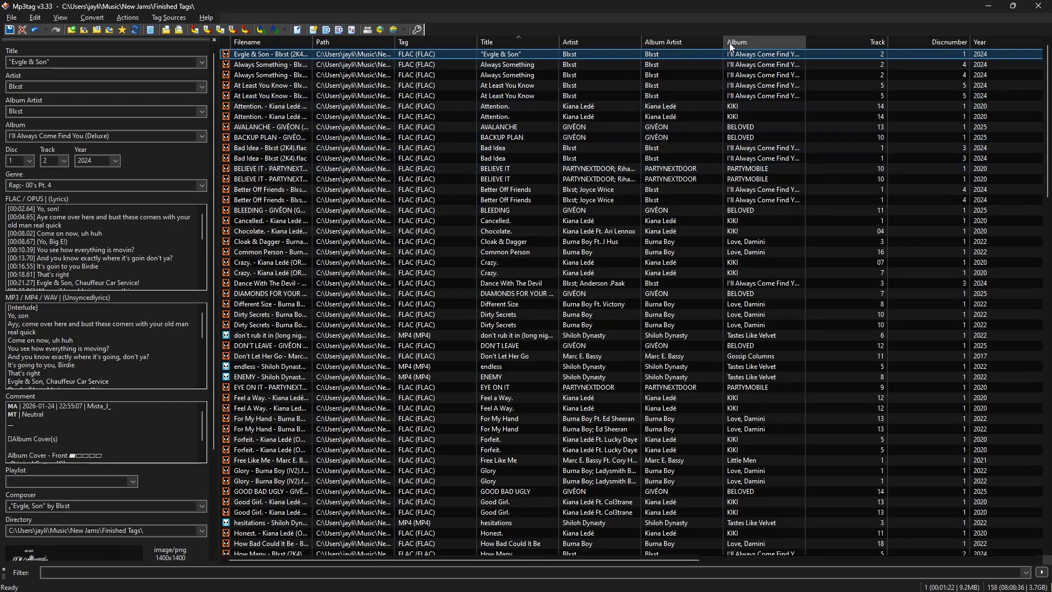
mouse_move(723, 41)
mouse_down()
mouse_move(793, 42)
mouse_move(738, 47)
mouse_up()
drag(820, 43, 847, 42)
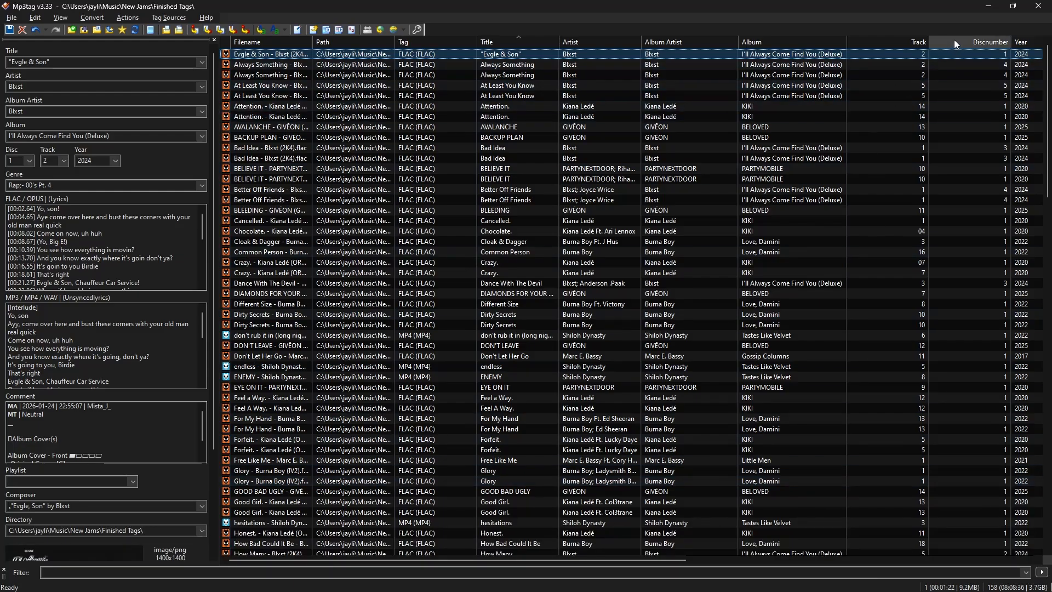
Move the Discnumber column in front of Track in the file list and narrow both columns.
drag(965, 38, 877, 40)
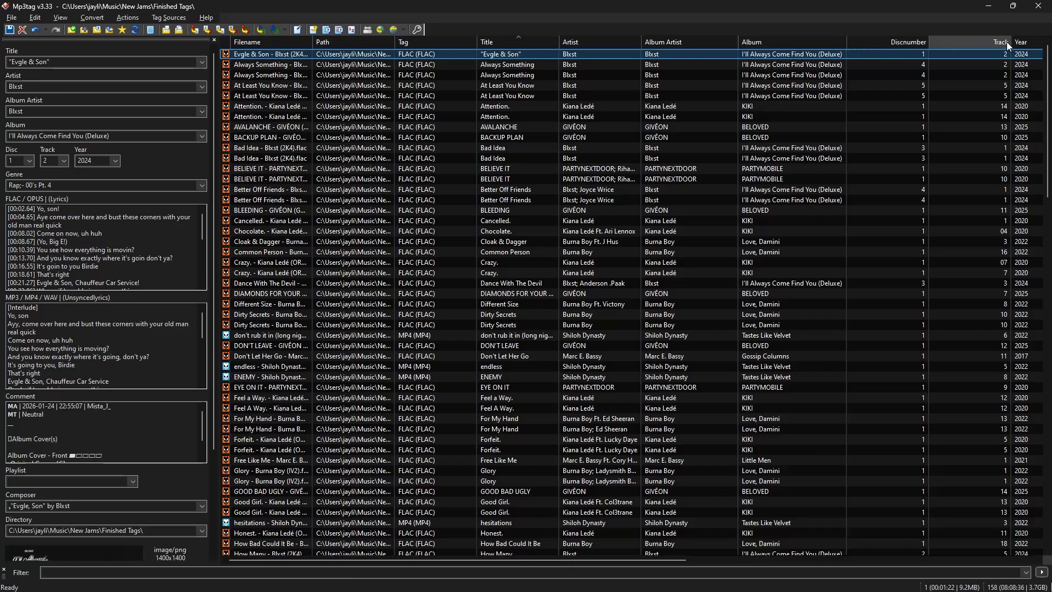
drag(1011, 42, 972, 42)
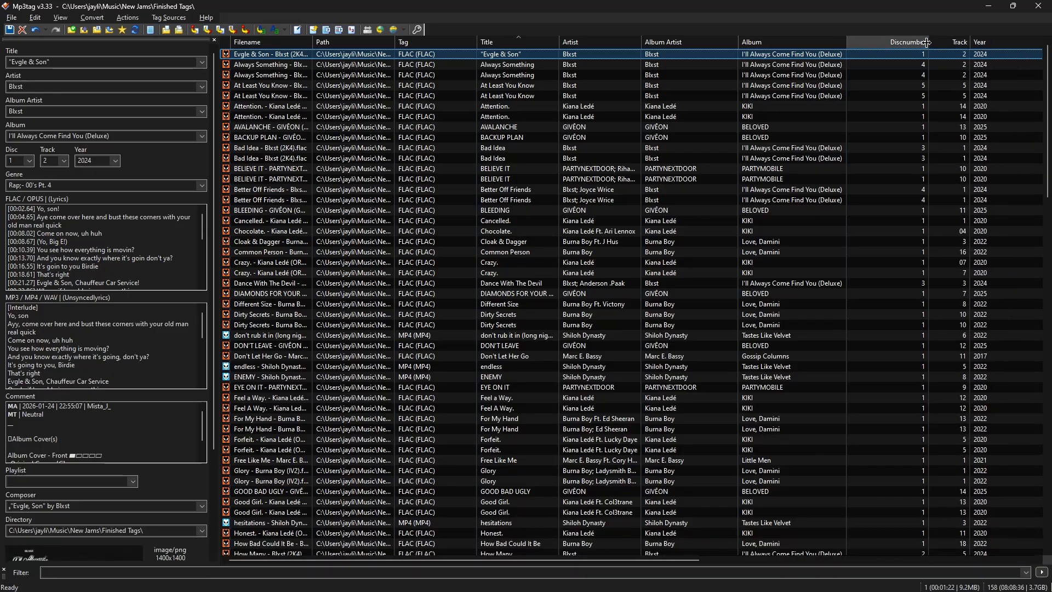
drag(928, 42, 906, 45)
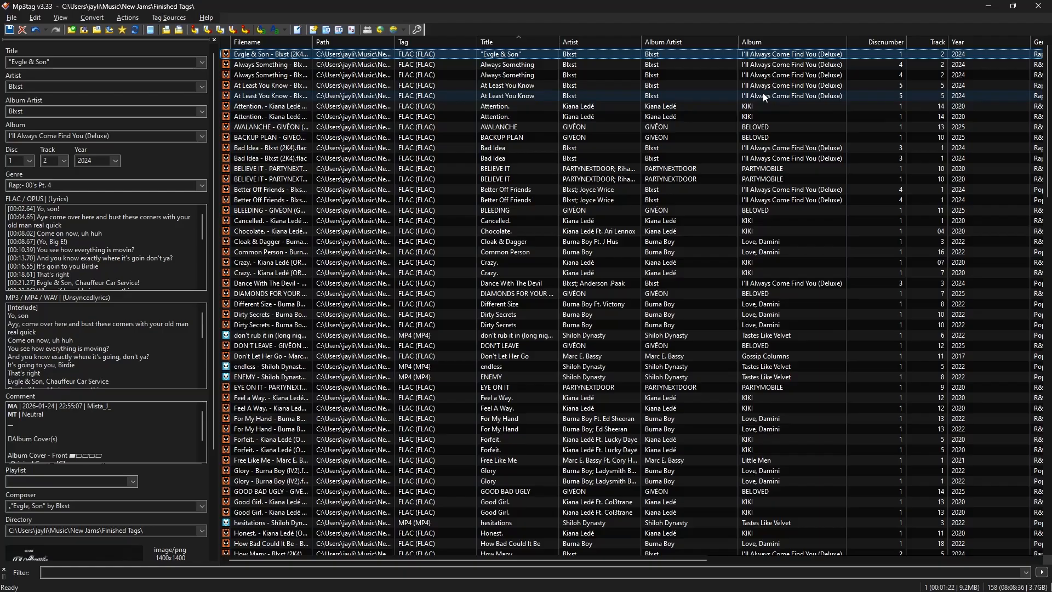
Sort the file list by Discnumber, by Track and finally by Album.
click(871, 42)
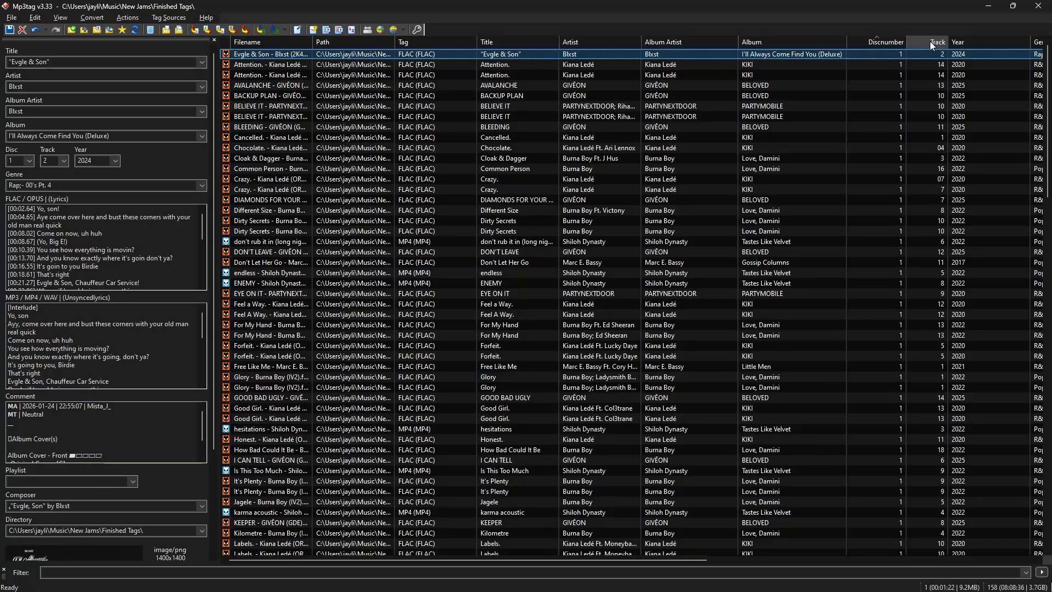
click(929, 41)
click(791, 41)
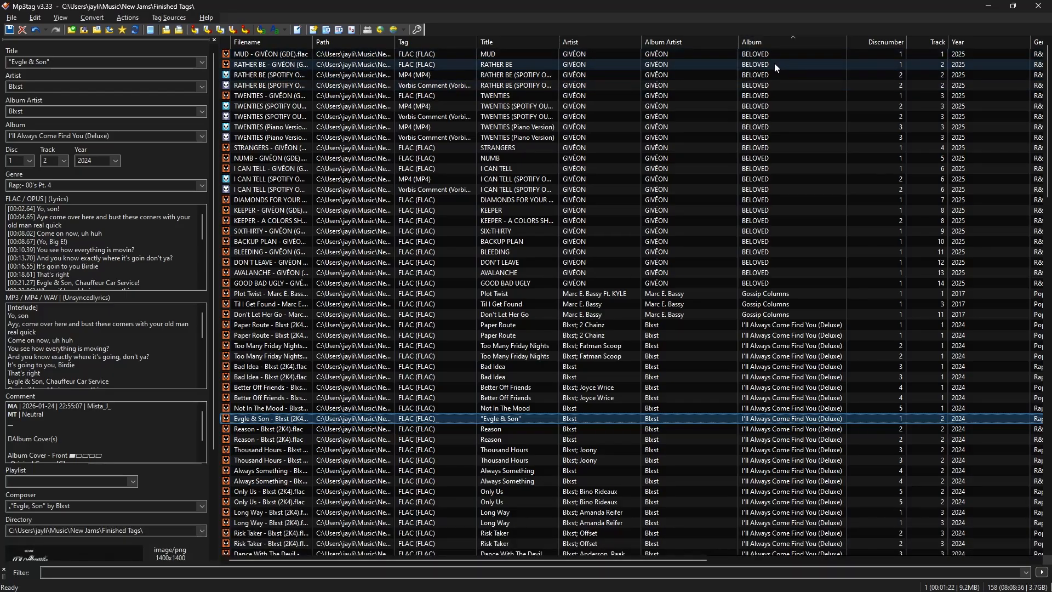
Customize the Album column so that it sorts by %ALBUM% %DISCNUMBER% %TRACK%.
right_click(756, 41)
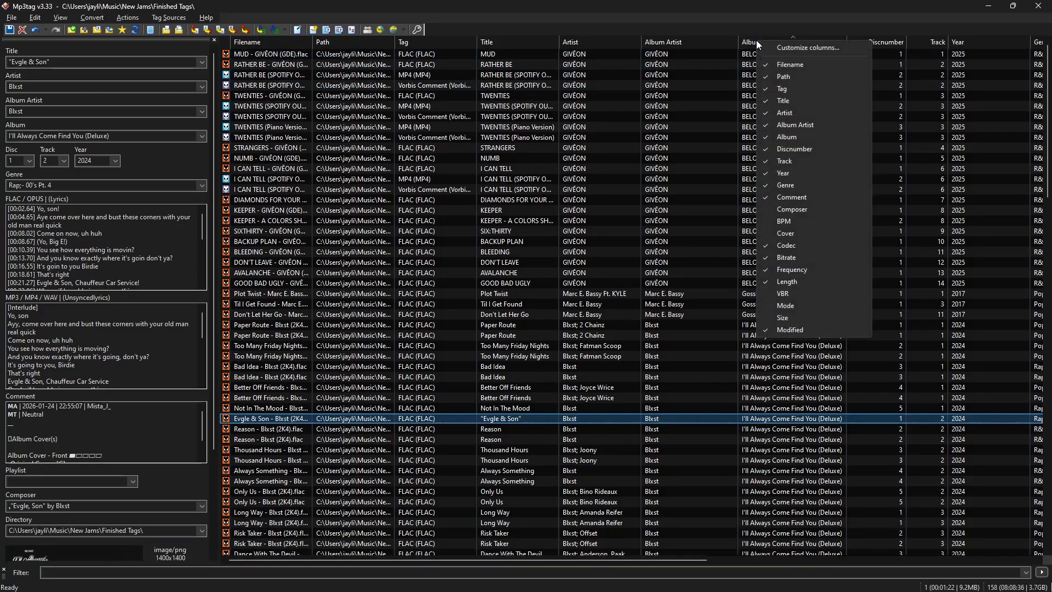
click(817, 48)
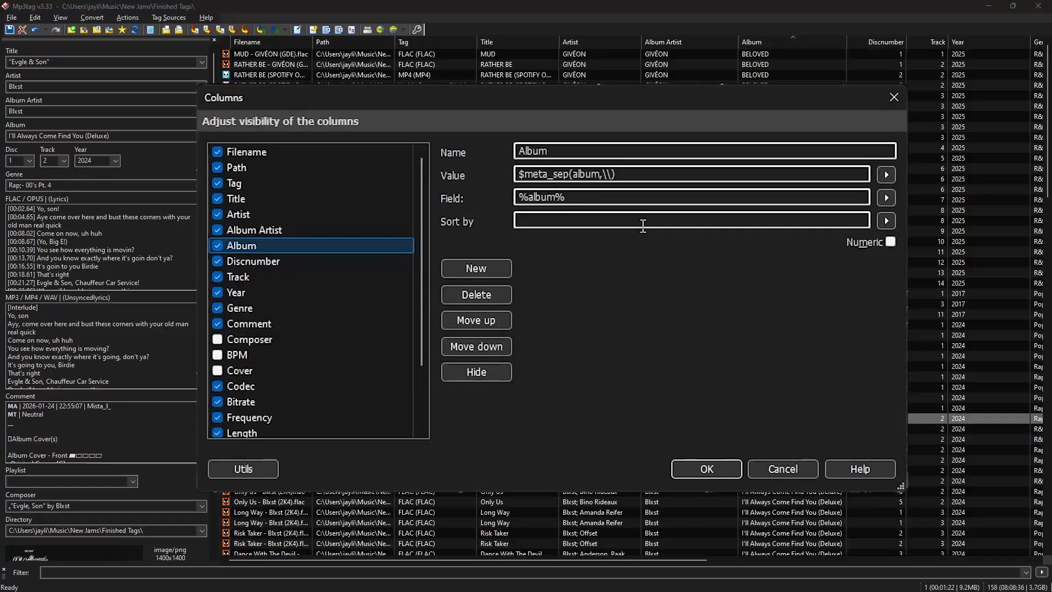
click(545, 219)
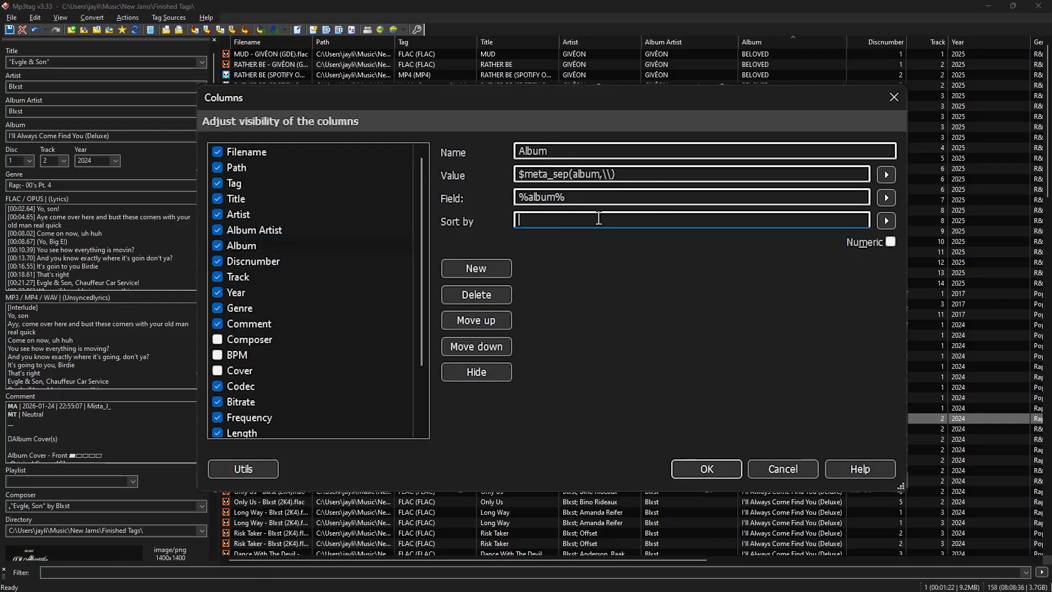
text(%ALBUM% %)
text(DISCNU)
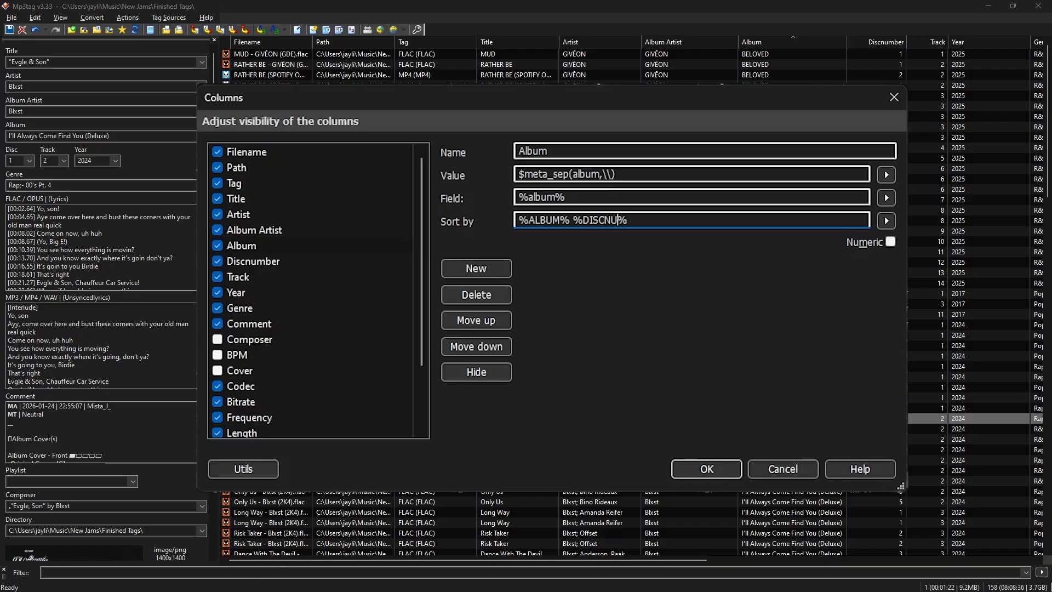
text(MBER %%)
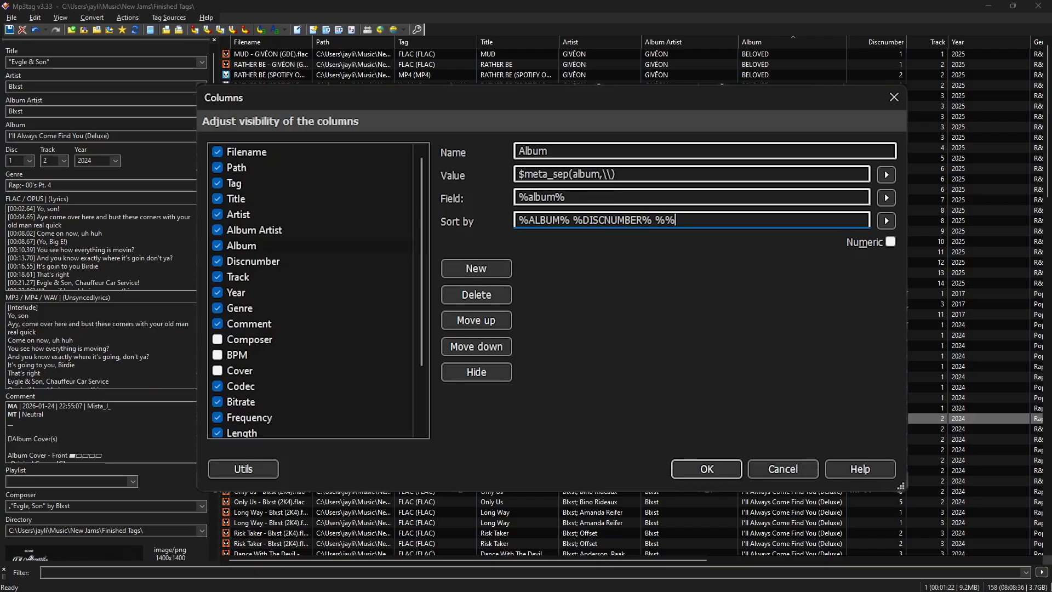
text(TRACK)
click(728, 469)
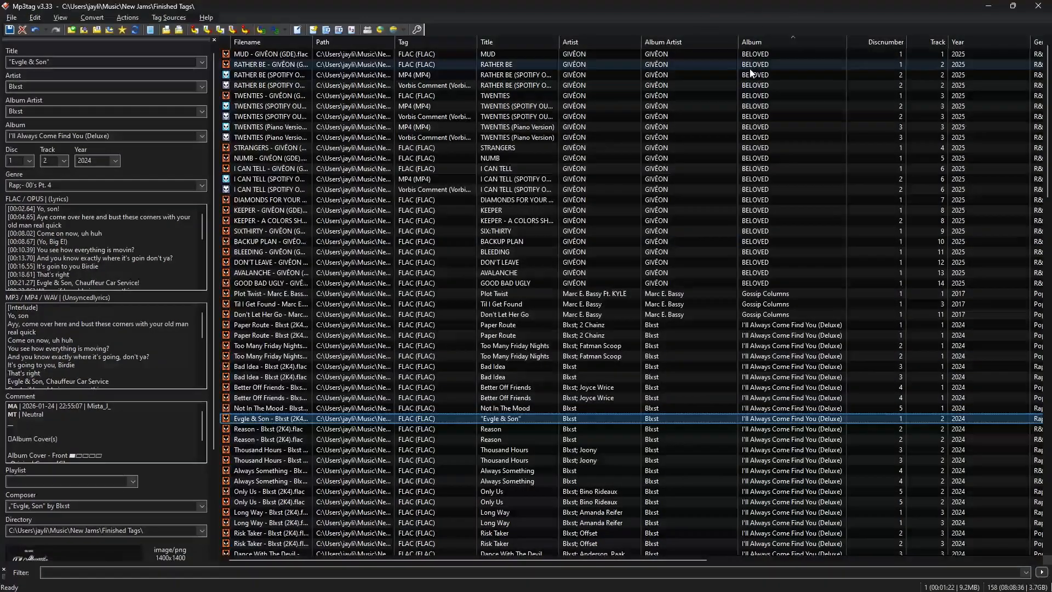
Re-sort the file list by Album in descending and ascending order to check the sorting, leaving it ascending.
click(758, 43)
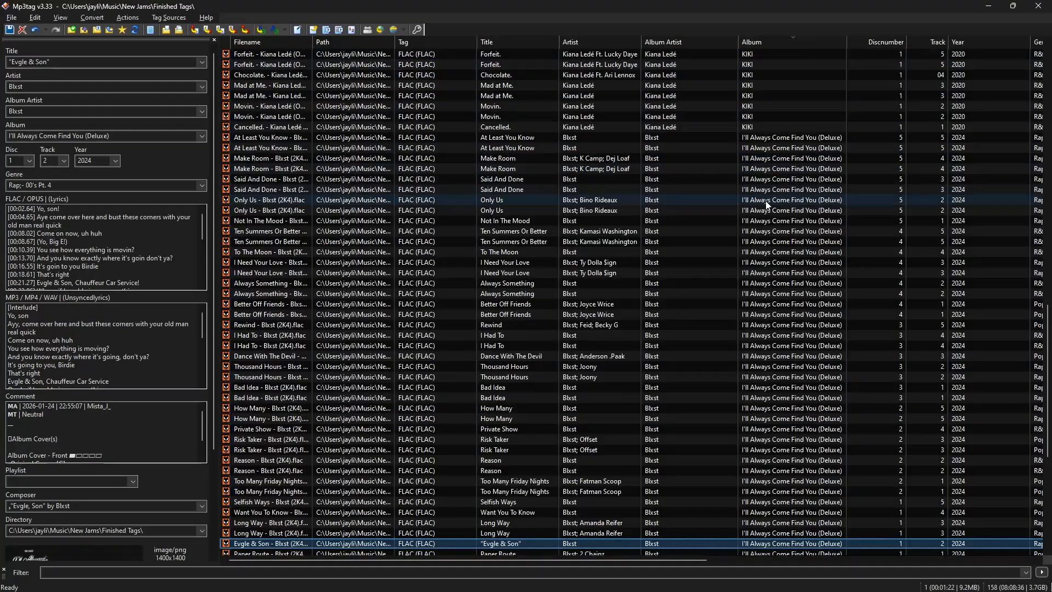
scroll(767, 205, up, 15)
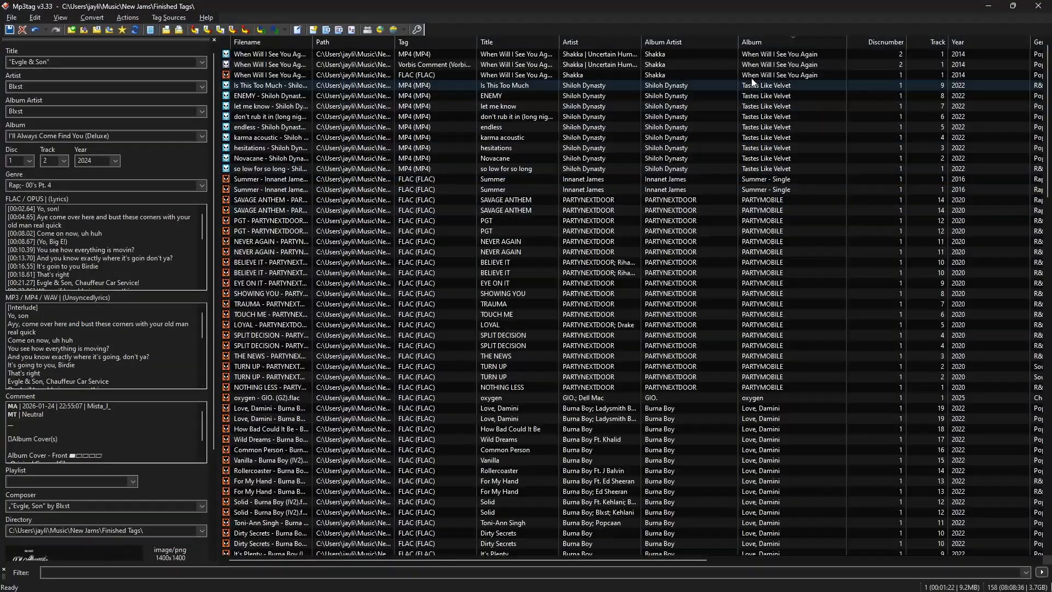
click(757, 42)
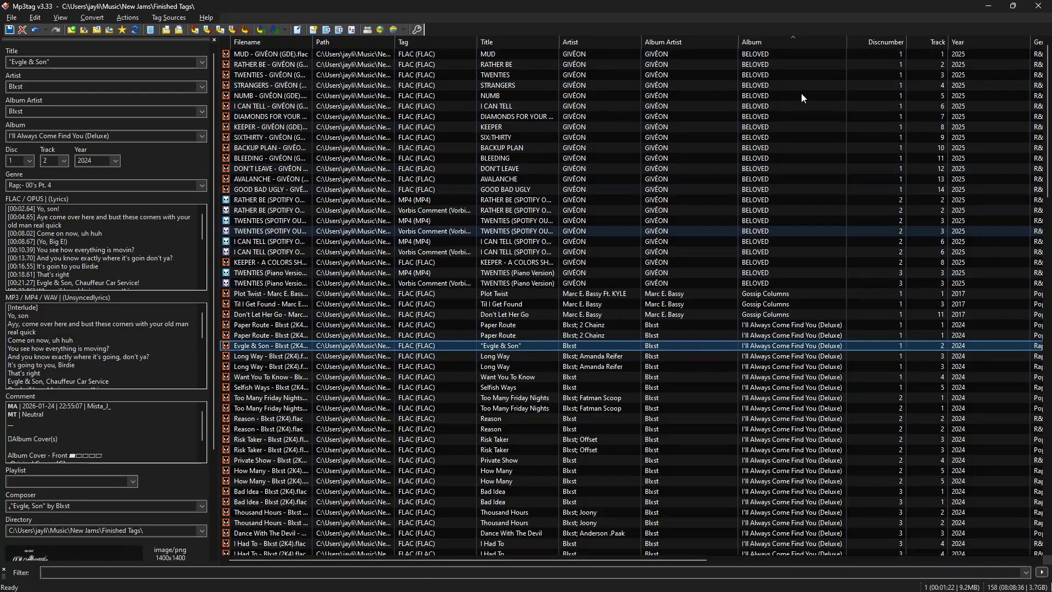
click(756, 44)
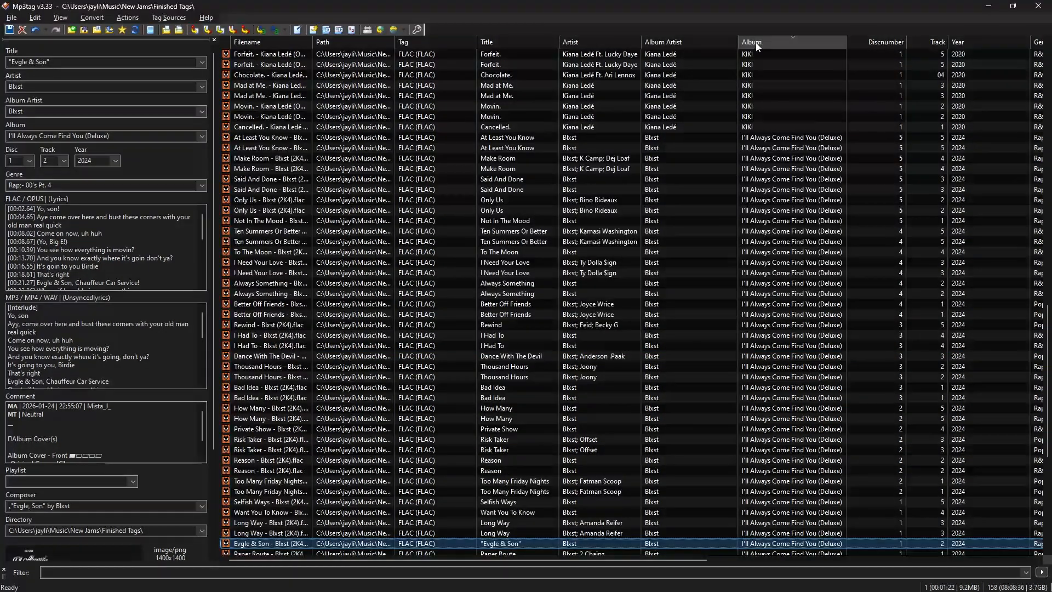
click(756, 43)
scroll(813, 194, up, 10)
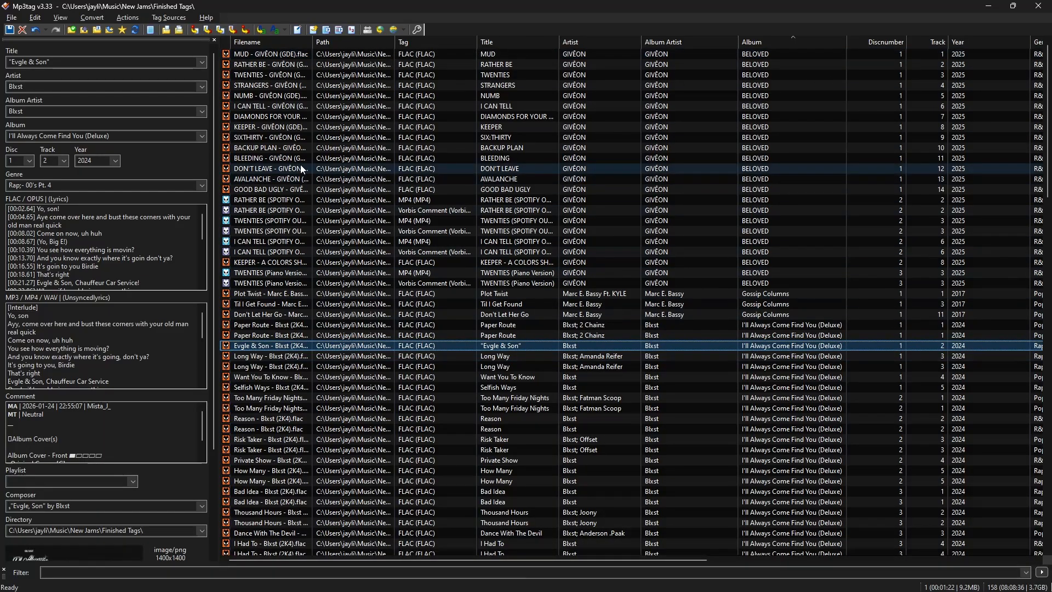
Add a new column named Lyrics Check after Album in the column settings, ready for its value to be filled in.
right_click(836, 41)
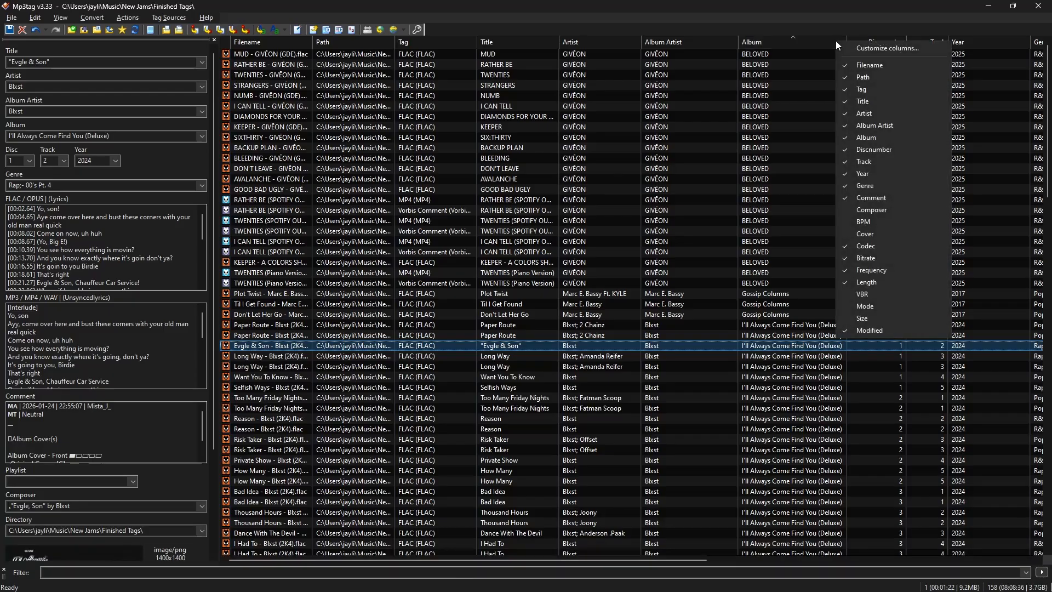
click(883, 48)
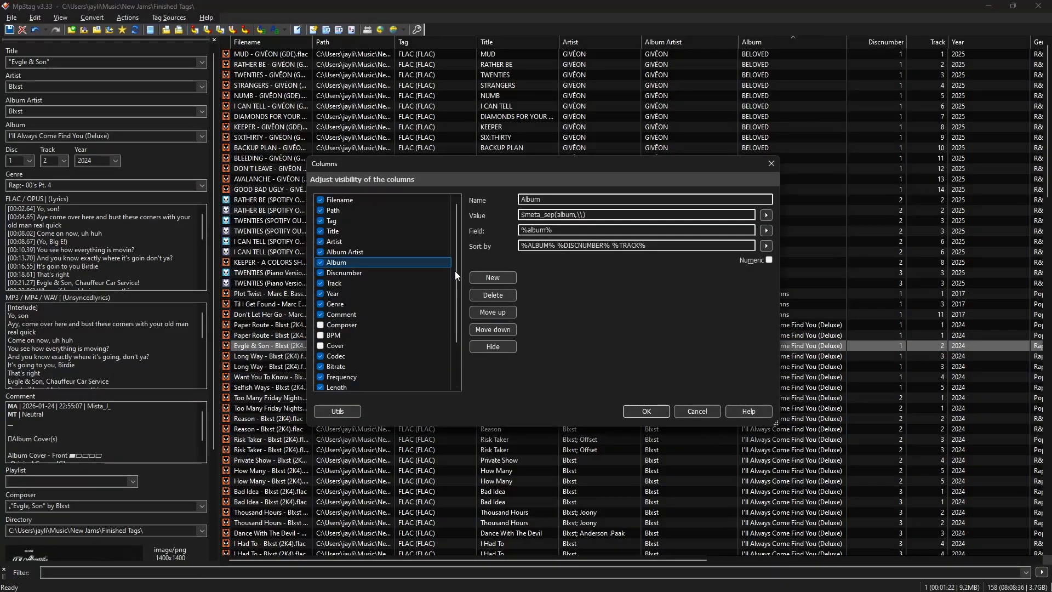
click(491, 281)
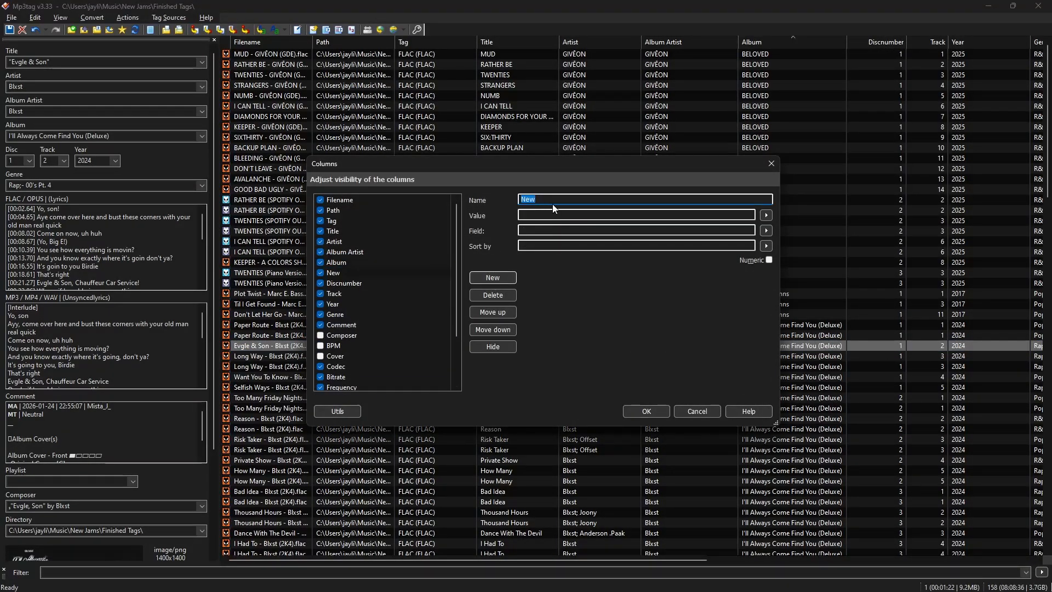
text(Lyrics Check)
click(528, 216)
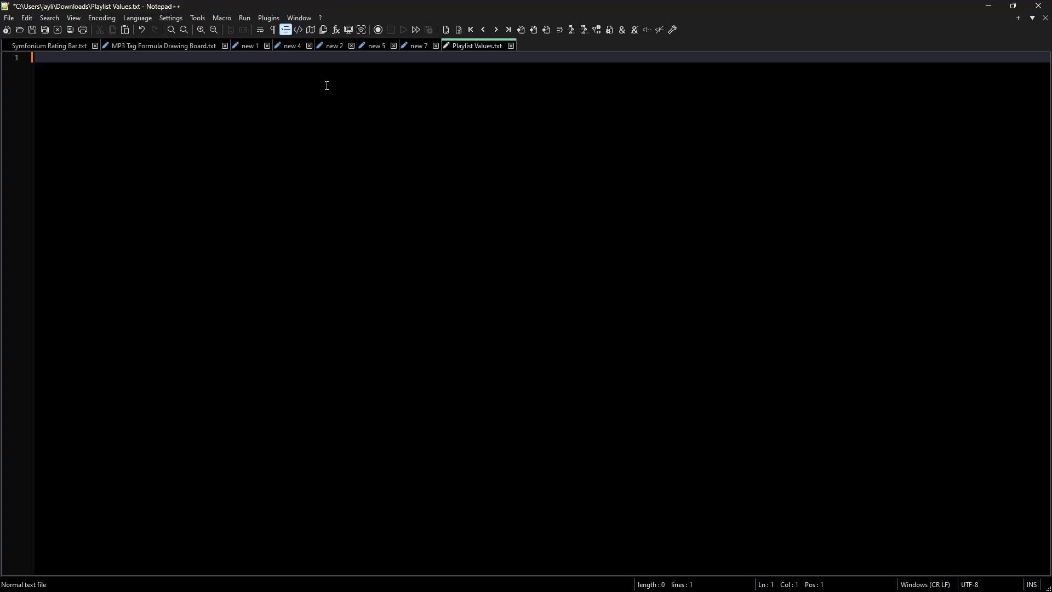
Switch to Notepad++ and write the template formula $IF(X,Y,Z) in Playlist Values.txt.
text($)
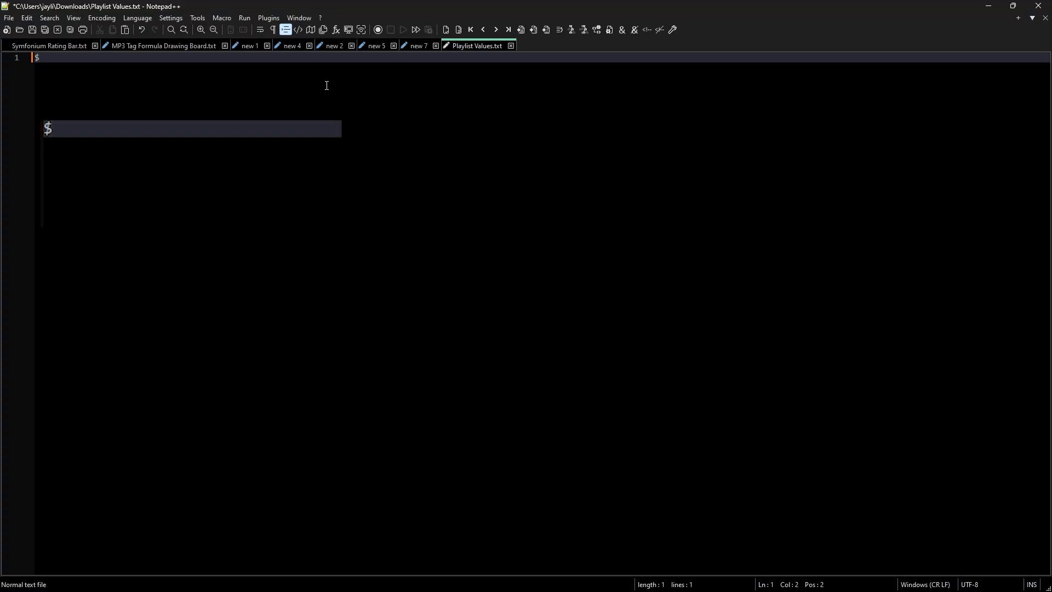
text(IF(,)
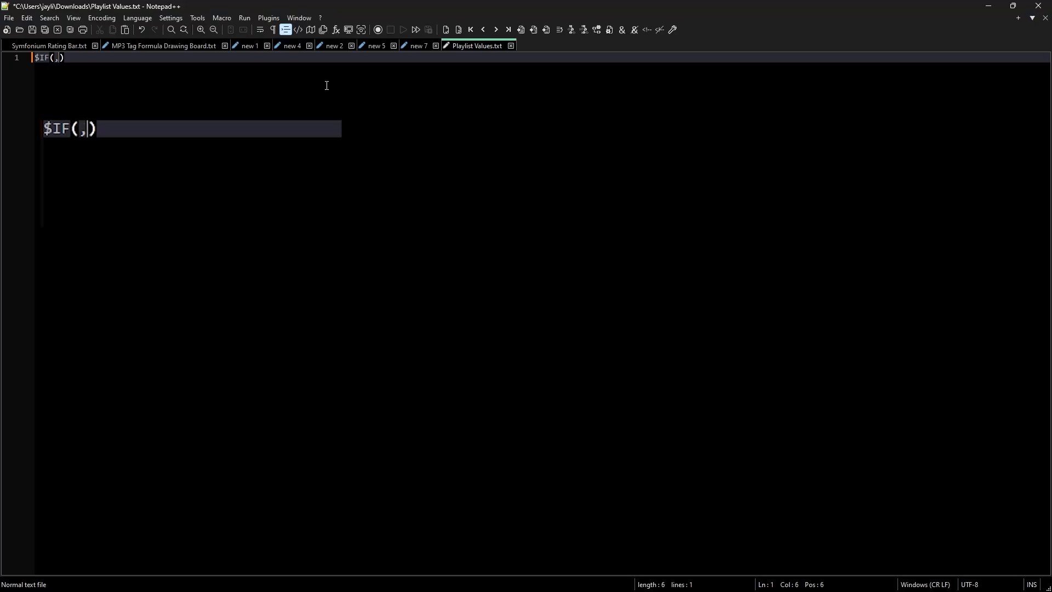
key(Left)
text(X)
key(Right)
text(Y)
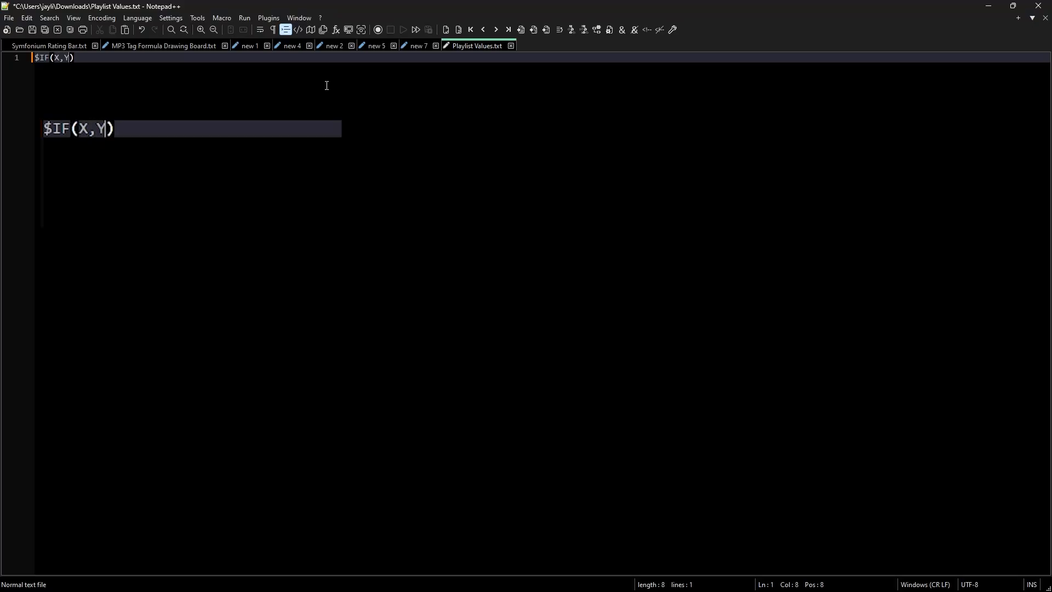
text(,Z)
Duplicate the $IF(X,Y,Z) formula onto line 3, leaving a blank line between the two.
key(ctrl+a)
key(ctrl+c)
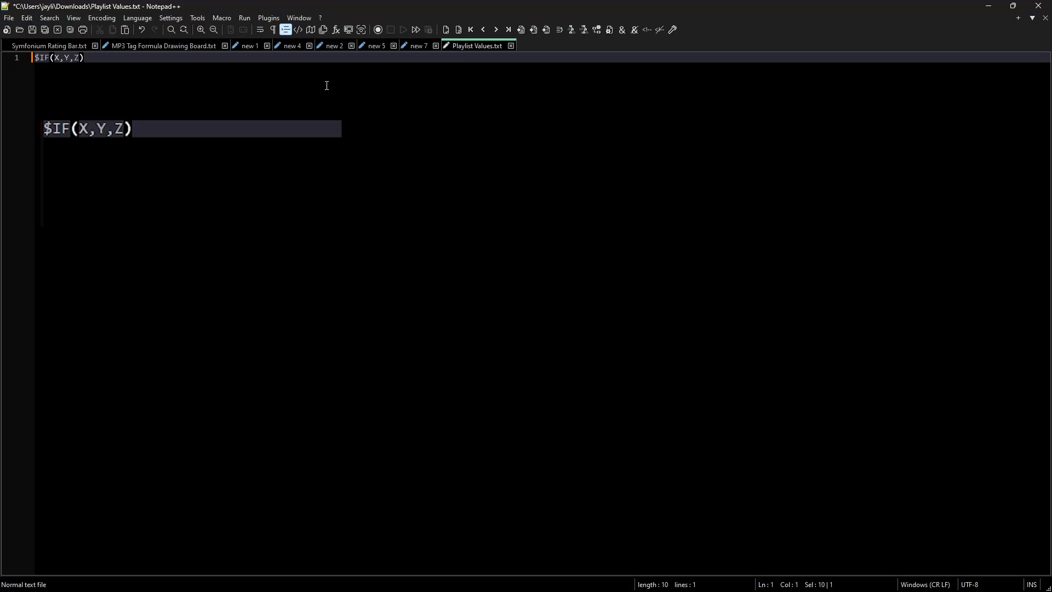
key(Right)
key(Return)
key(Return)
key(ctrl+v)
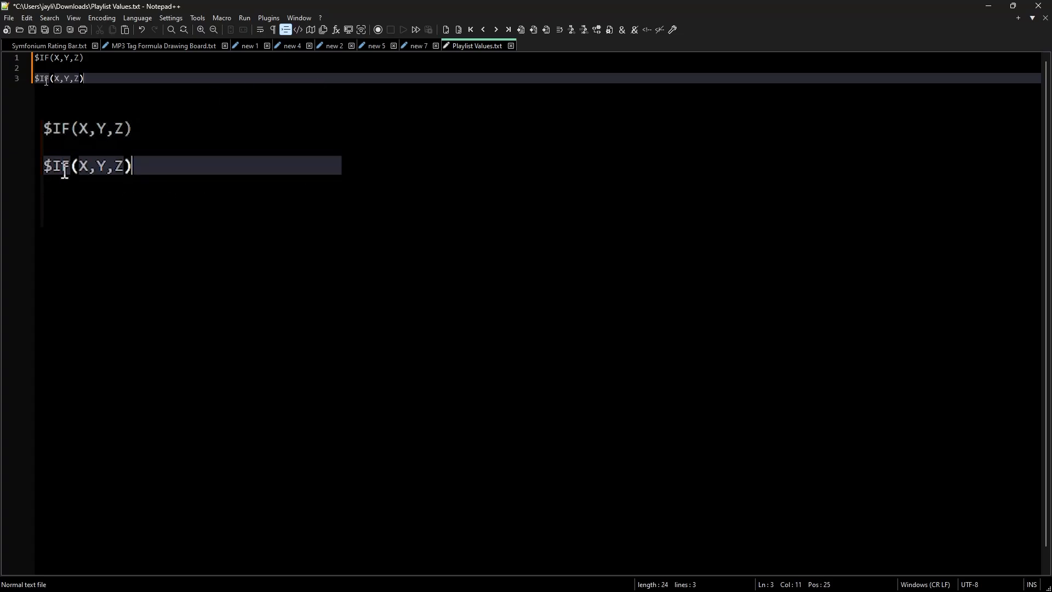
Replace the X argument of the formula on line 3 with %LYRICS%.
key(Left)
key(Left)
key(Left)
key(Left)
key(Left)
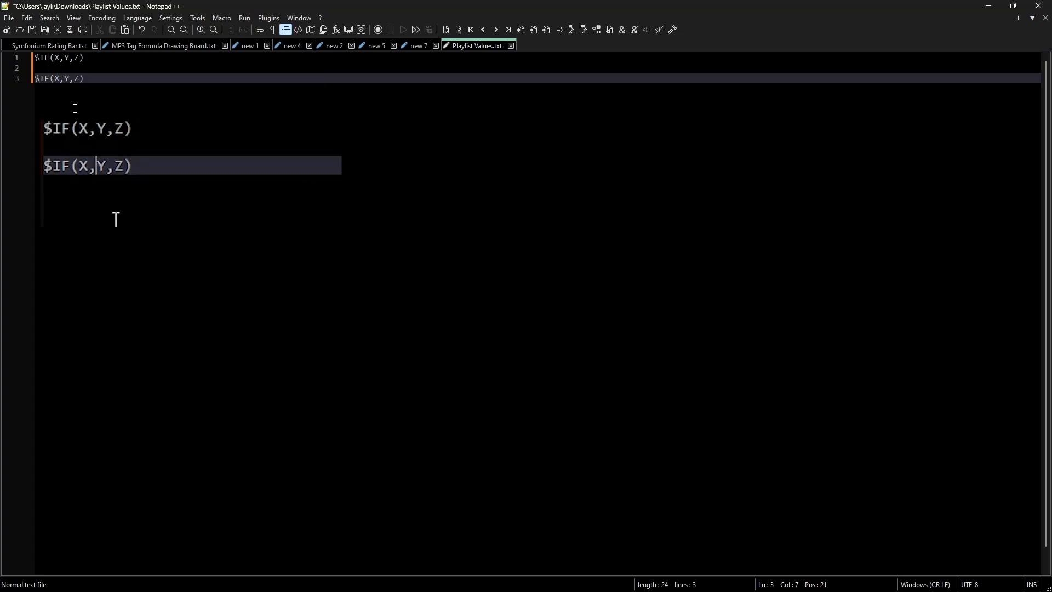
key(Left)
key(shift+Right)
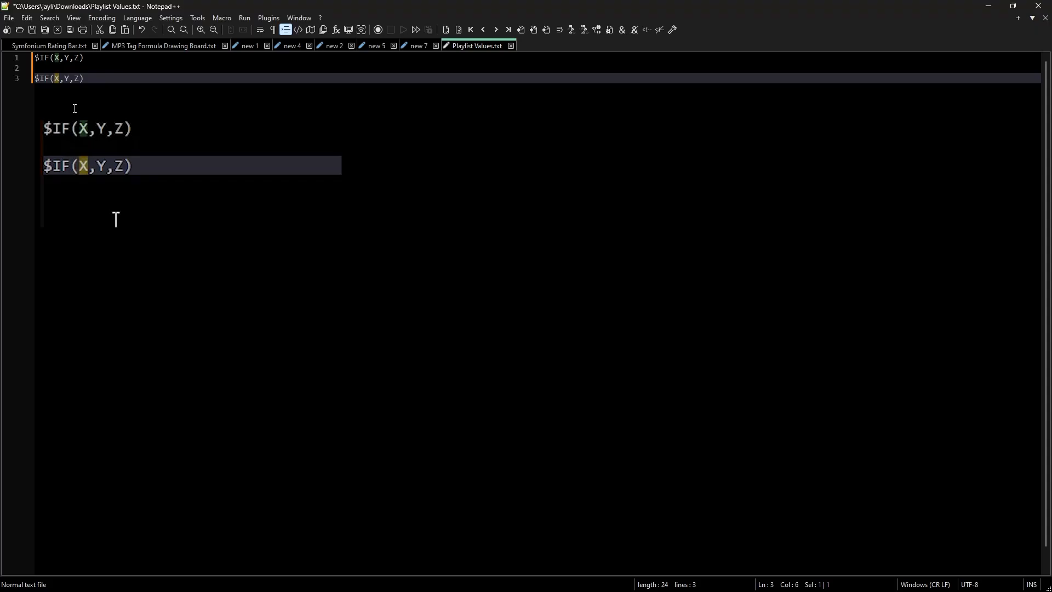
text(%%)
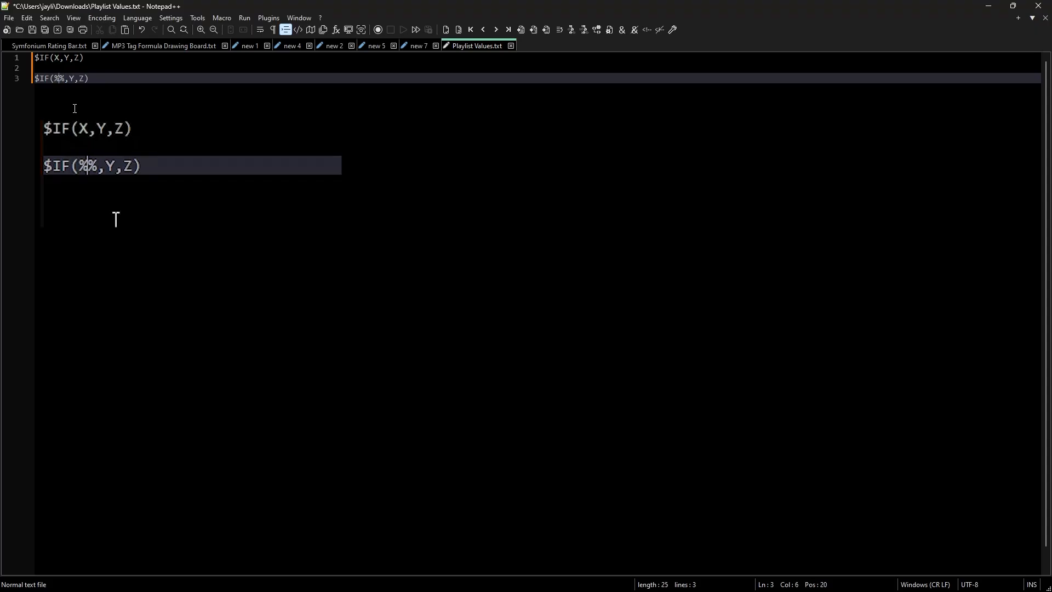
text(LYRICS)
key(Left)
key(Left)
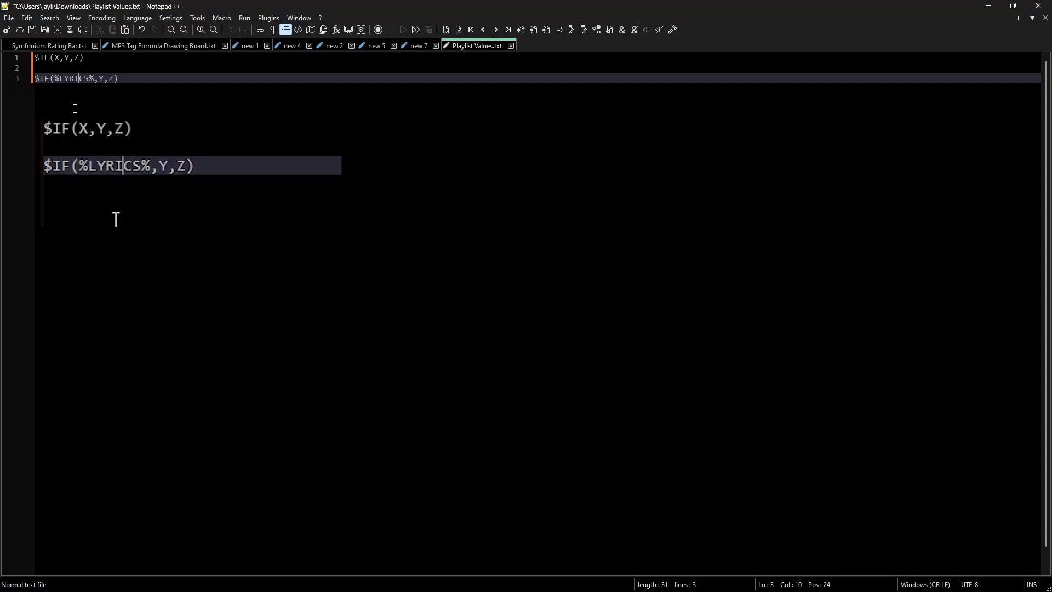
Delete the Y argument from the line 3 formula, keeping both commas.
click(99, 78)
key(shift+Right)
key(Delete)
key(Right)
key(Left)
key(Right)
key(Left)
key(Right)
Replace the Z argument of the line 3 formula with 'MISSING' in single quotes.
key(shift+End)
key(shift+Left)
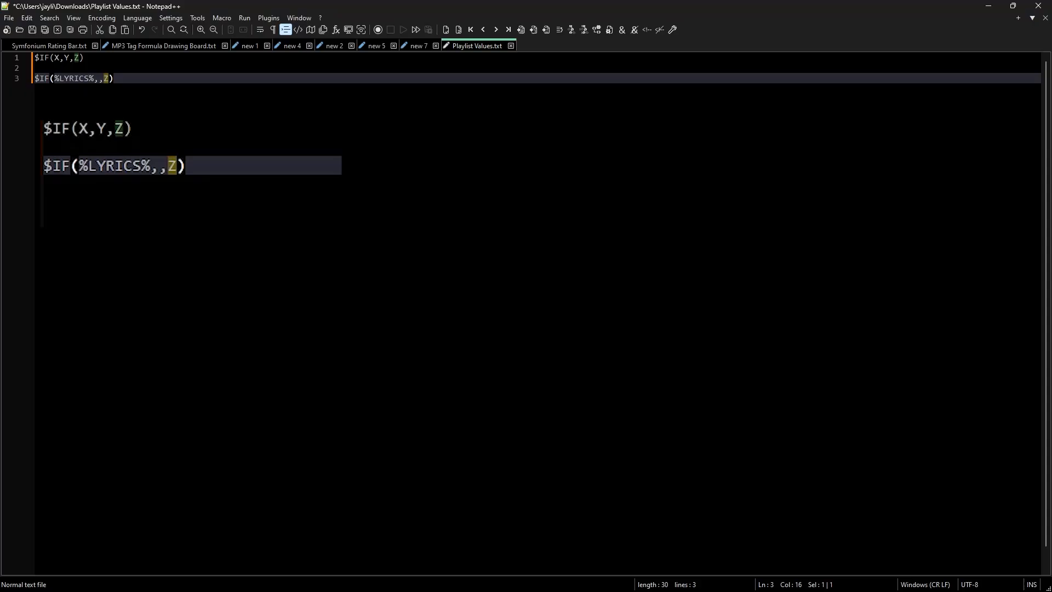
text('')
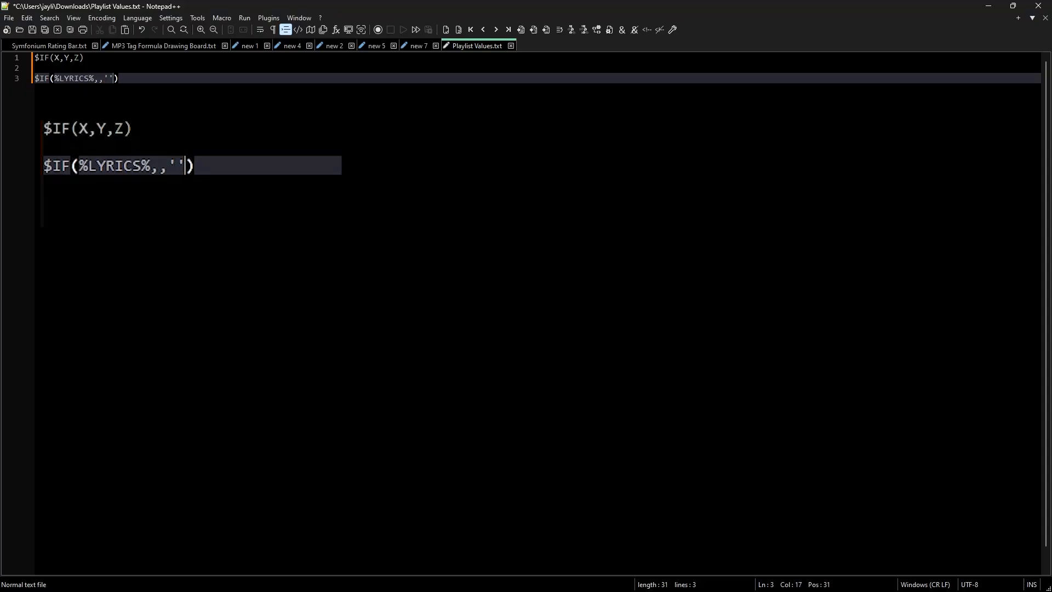
key(Left)
text(MISSING)
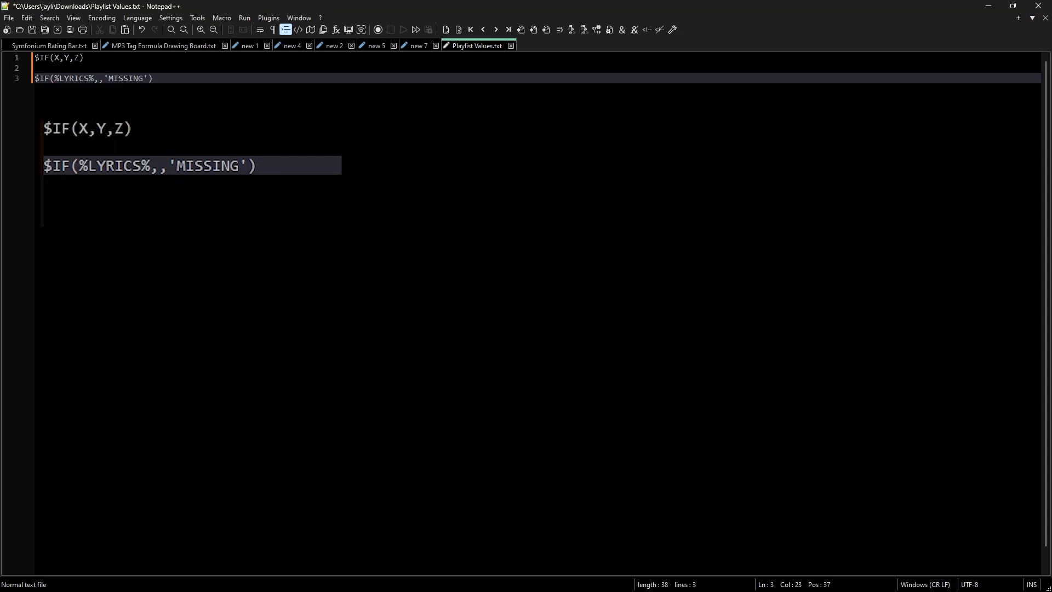
key(Right)
key(Left)
key(Left)
key(Left)
key(Left)
key(Left)
key(Left)
key(Left)
key(Left)
key(Left)
key(Right)
key(Right)
key(Right)
key(Right)
key(Right)
key(Right)
key(Right)
key(Right)
key(Right)
key(Left)
key(Left)
key(Left)
Copy $IF(%LYRICS%,,'MISSING') into the Lyrics Check column's value in Mp3tag and apply the column settings.
key(End)
key(shift+Home)
key(ctrl+c)
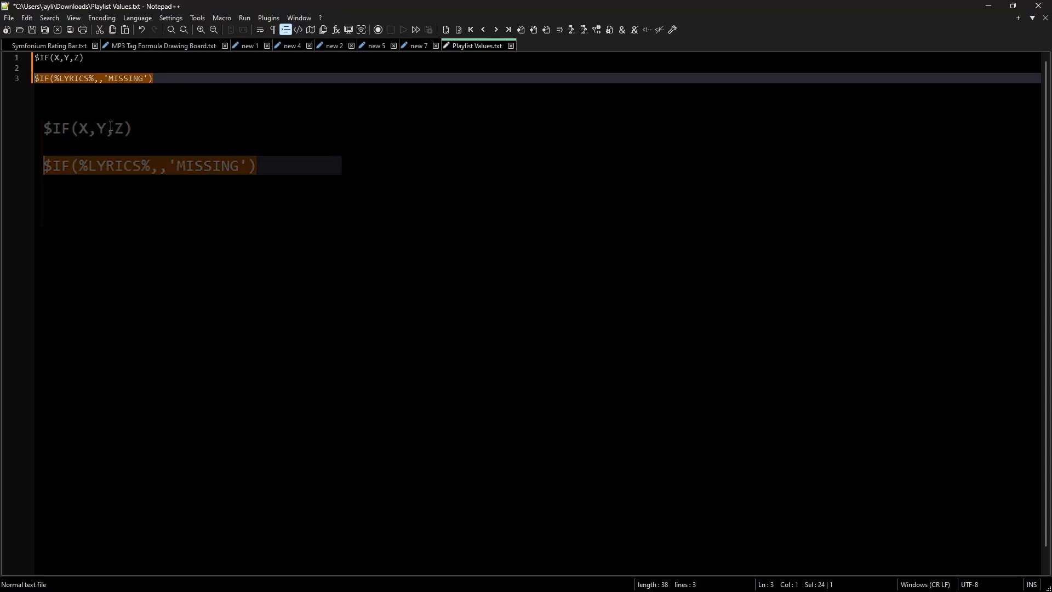
key(super)
click(577, 580)
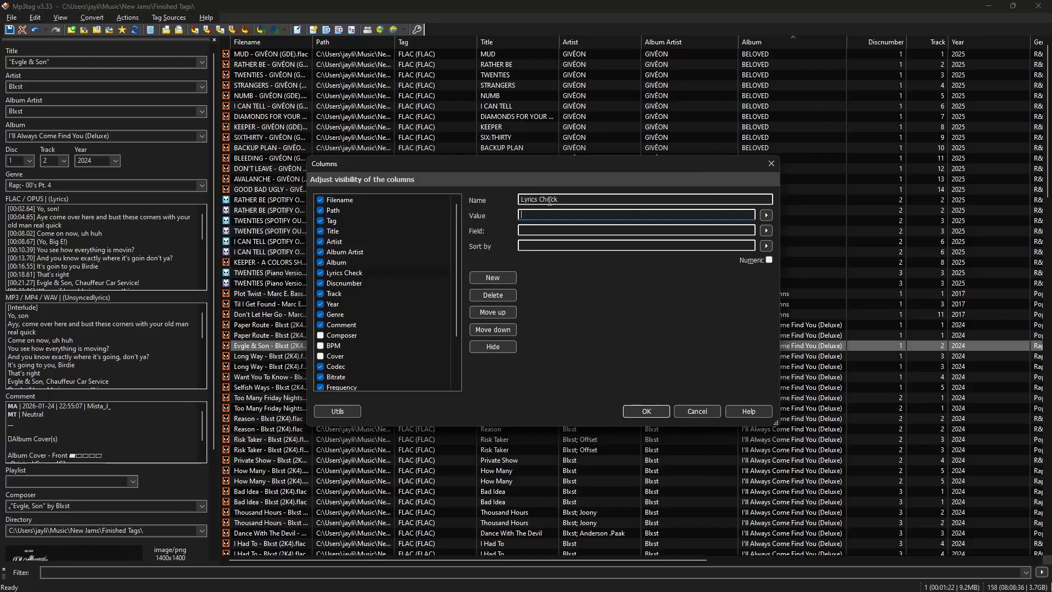
key(ctrl+v)
click(643, 411)
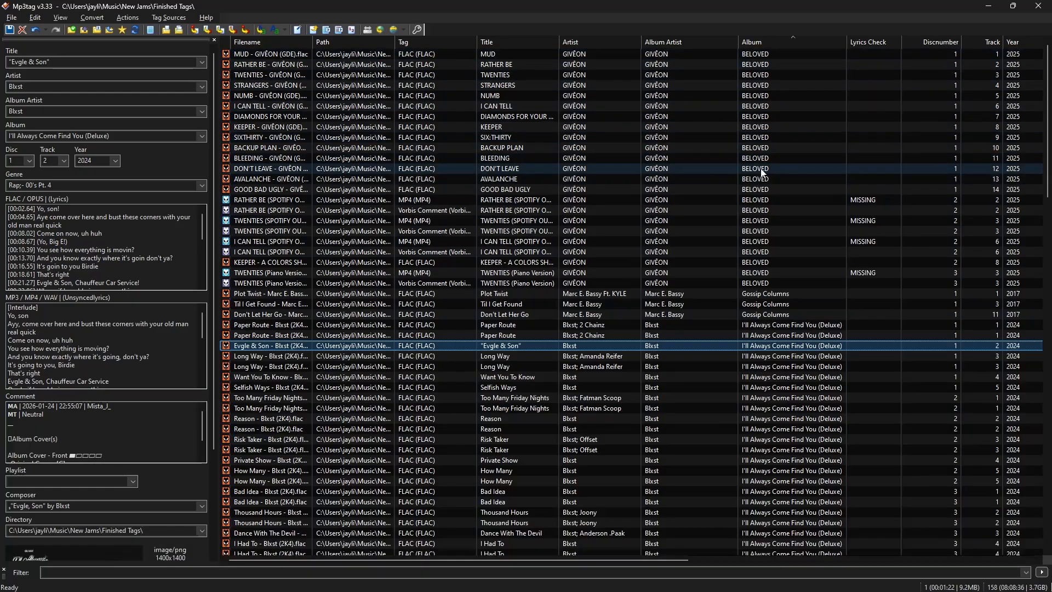
Compare the Lyrics Check column with the lyrics fields of several BELOVED tracks, including the MP4 version of RATHER BE.
click(356, 55)
click(353, 128)
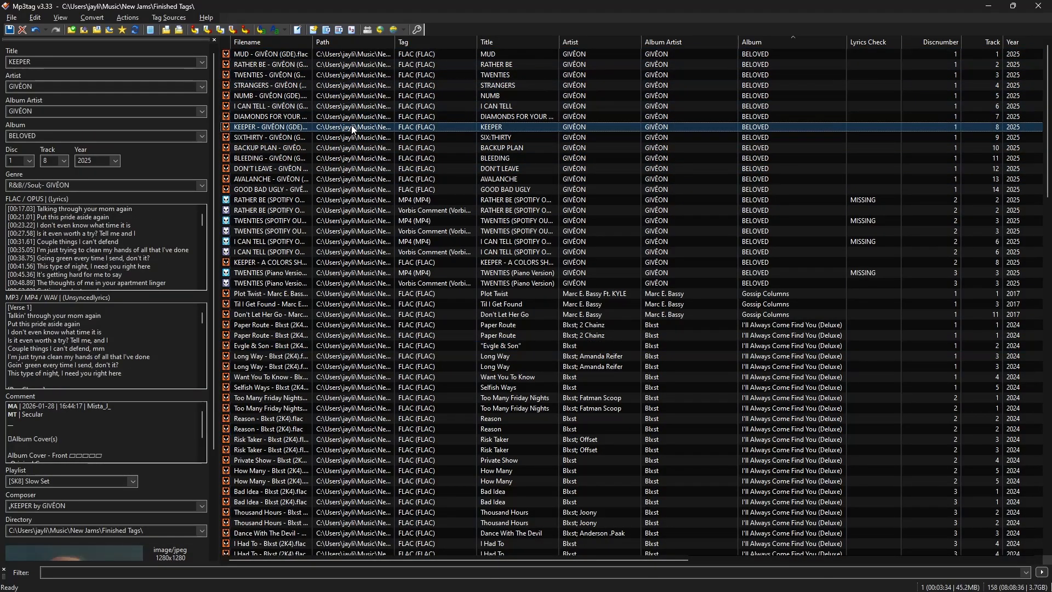
click(863, 201)
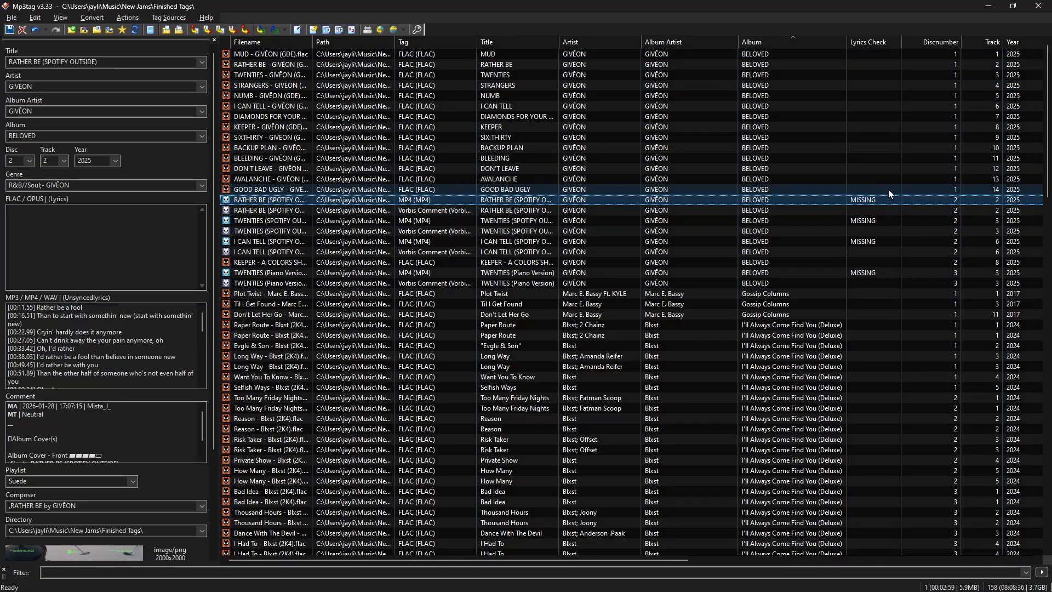
scroll(872, 188, down, 15)
scroll(871, 188, up, 15)
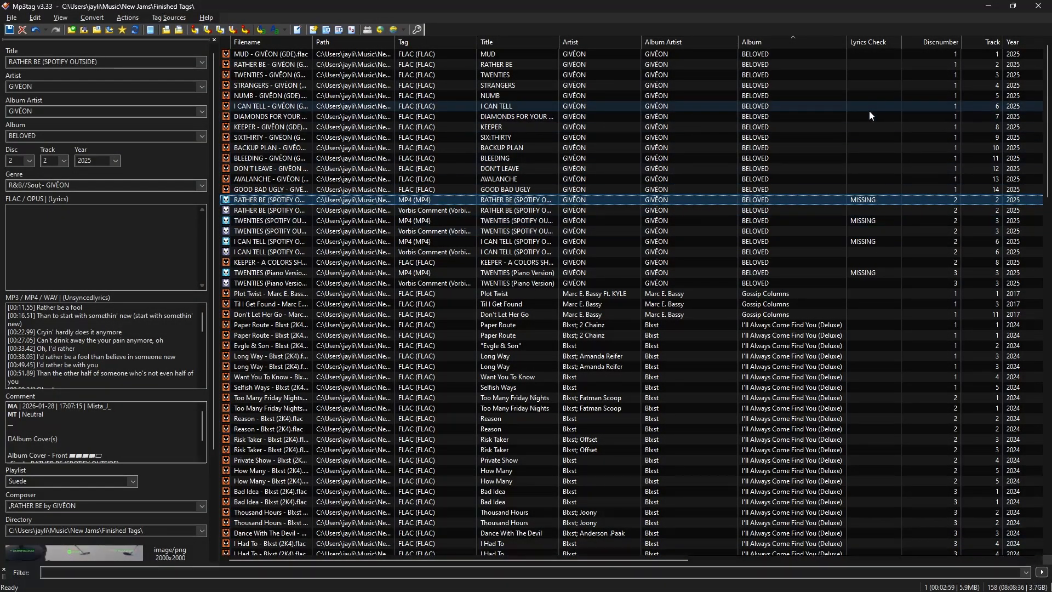
Change the Lyrics Check column's value to %LYRICS% and apply the column settings.
right_click(869, 44)
click(903, 53)
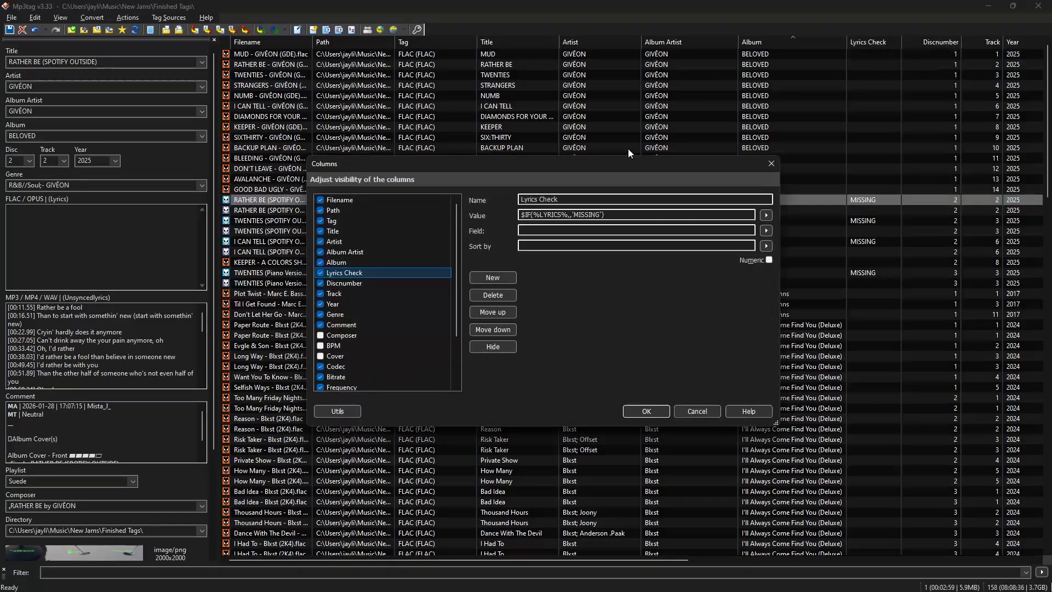
click(590, 214)
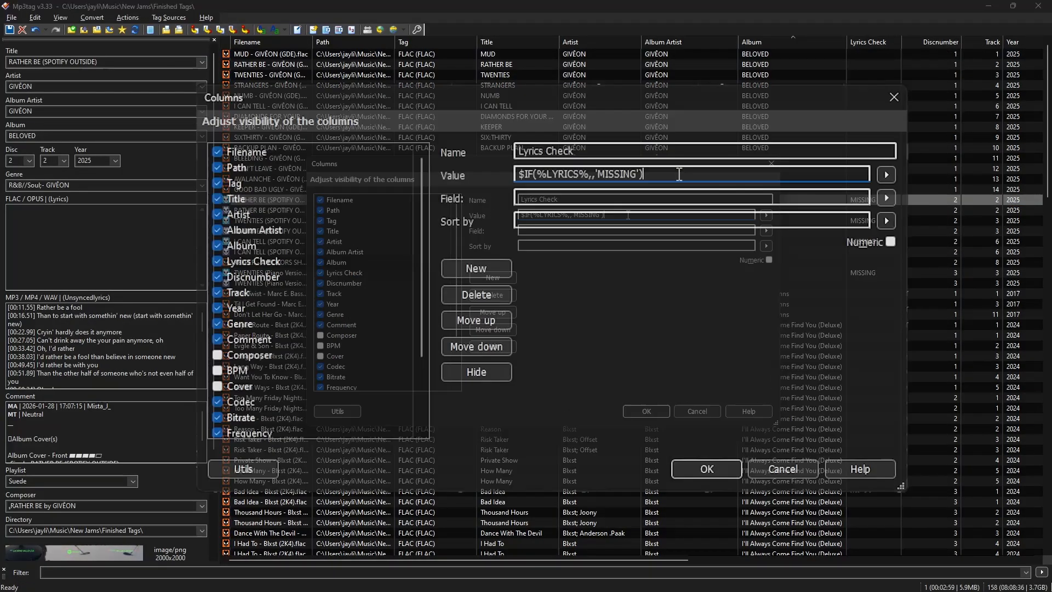
key(ctrl+a)
text(%%)
key(Left)
text(LYRICS)
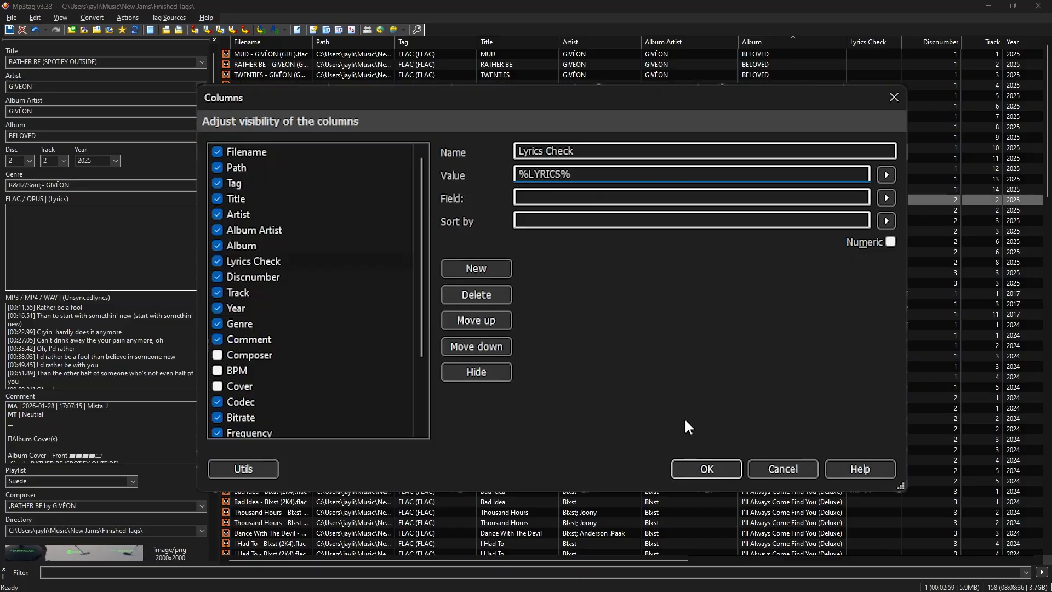
click(605, 179)
drag(604, 179, 442, 175)
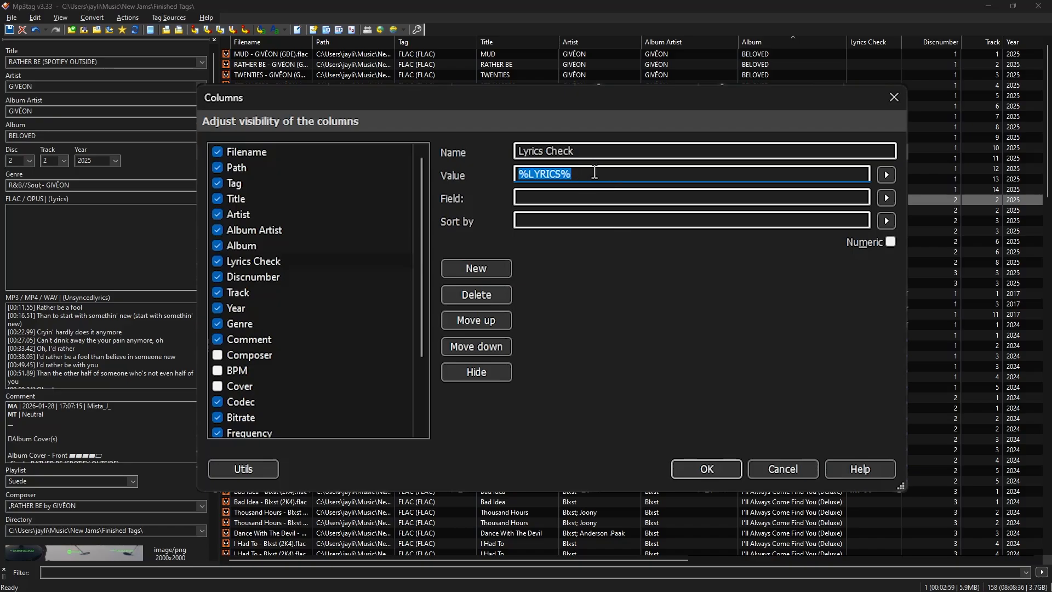
click(651, 415)
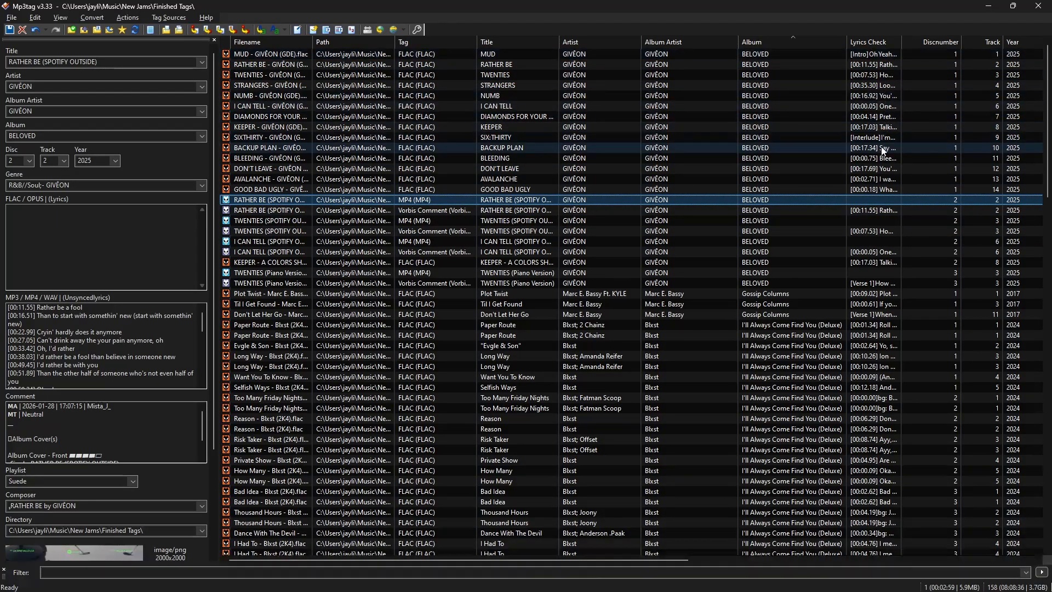
Inspect the lyrics of the MP4 tracks whose Lyrics Check cells are empty.
click(871, 223)
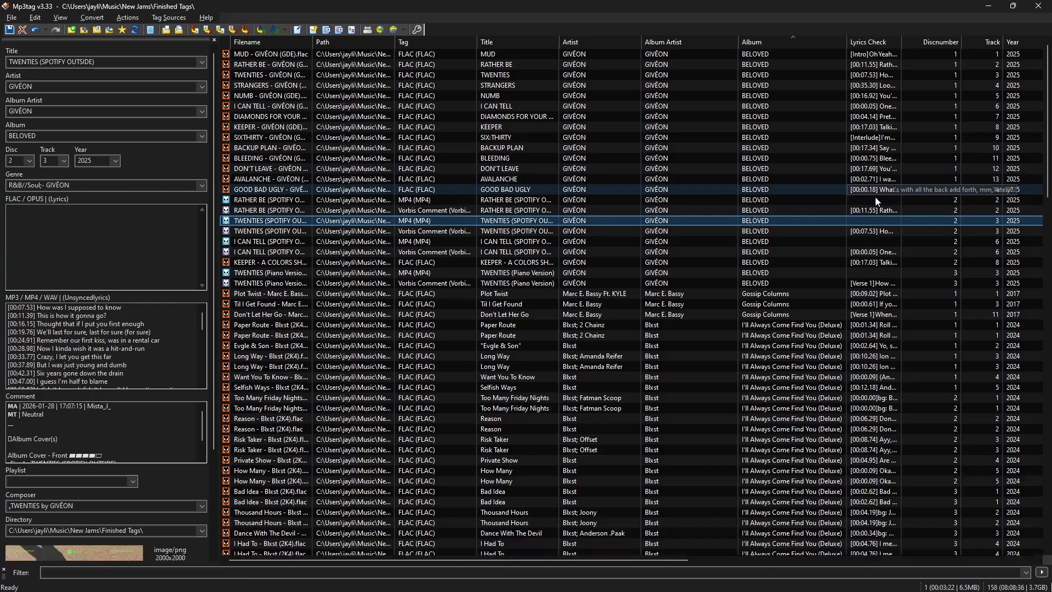
click(875, 198)
scroll(877, 353, down, 1)
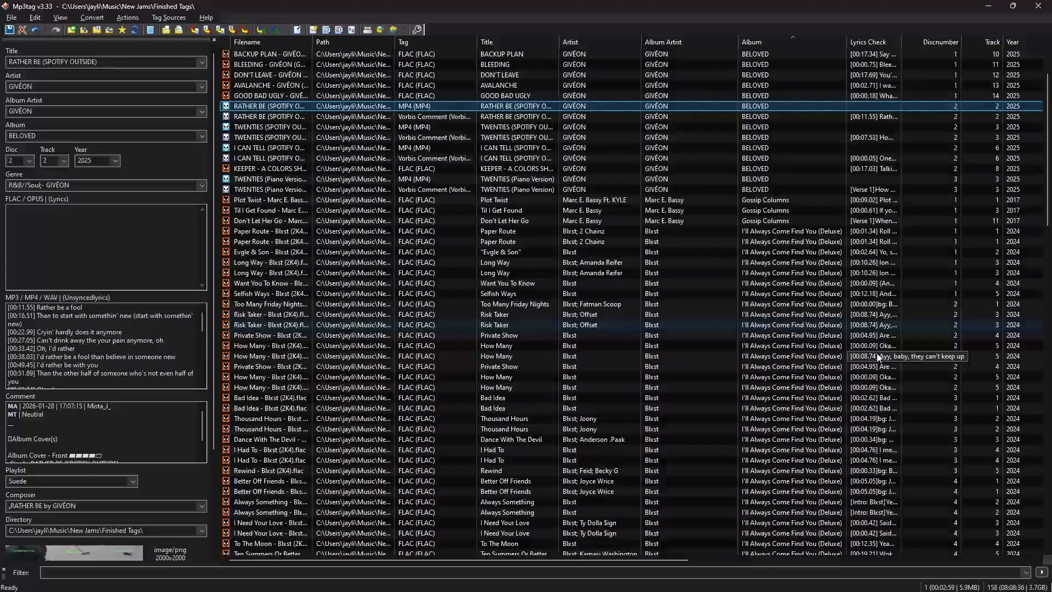
click(871, 210)
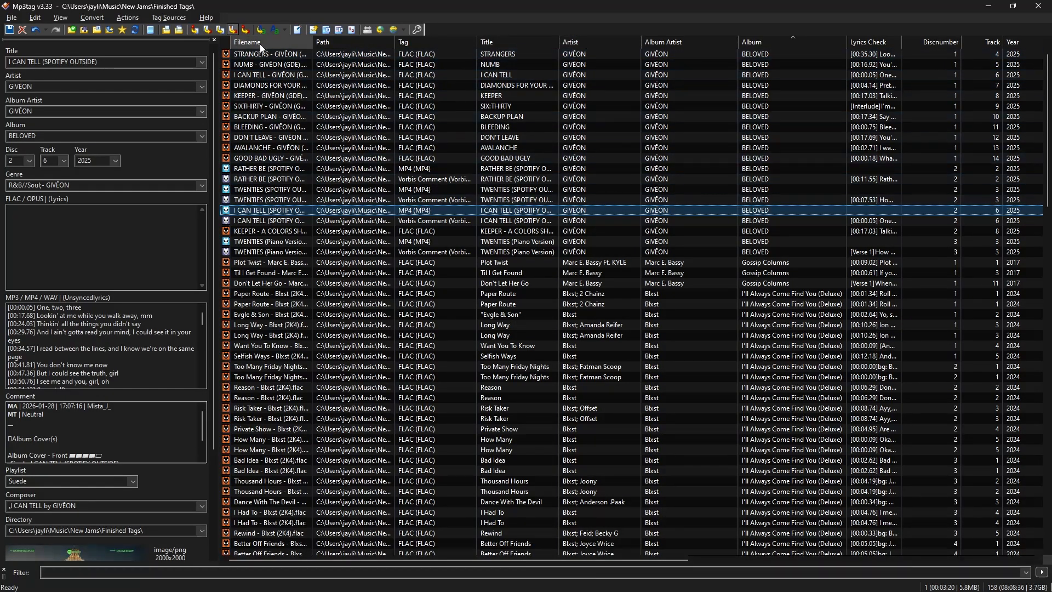
Open the column settings and view the options for loading and saving a column configuration.
right_click(520, 41)
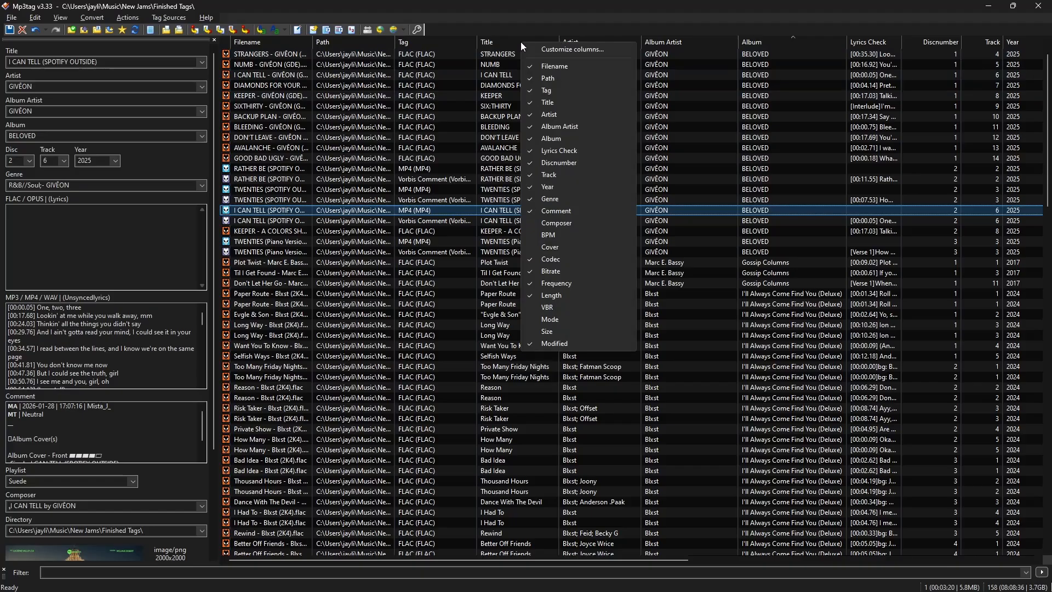
click(587, 47)
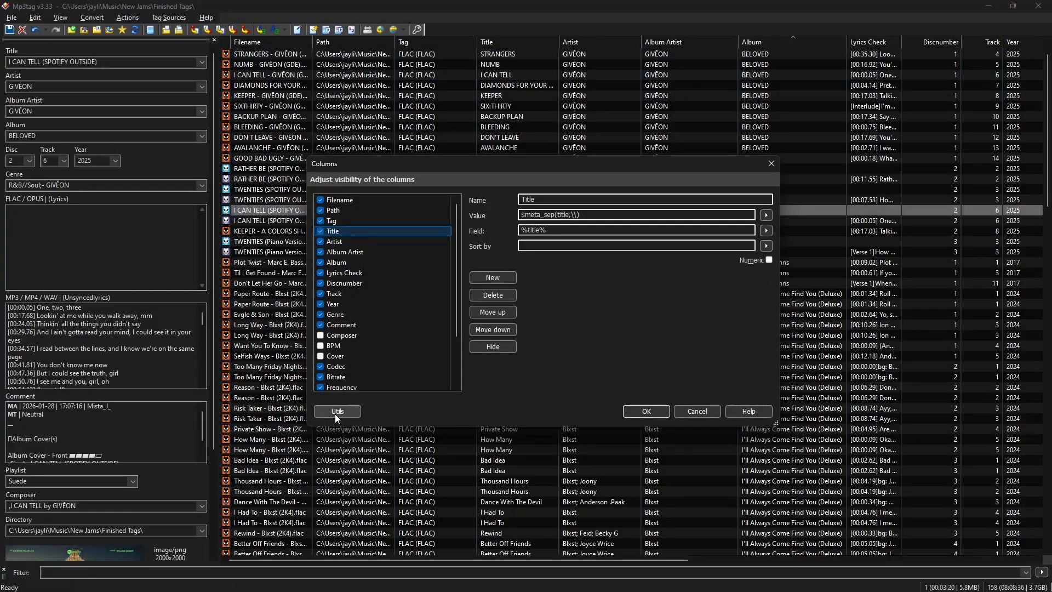
click(325, 413)
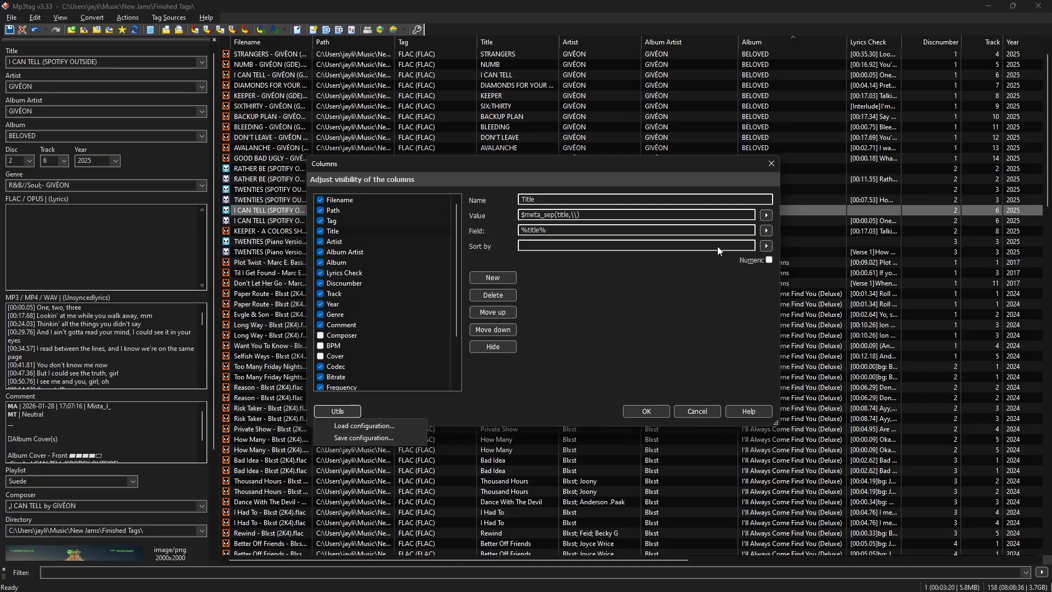
Toggle the Album Artist column to hidden and back to visible, and confirm the column settings.
click(353, 252)
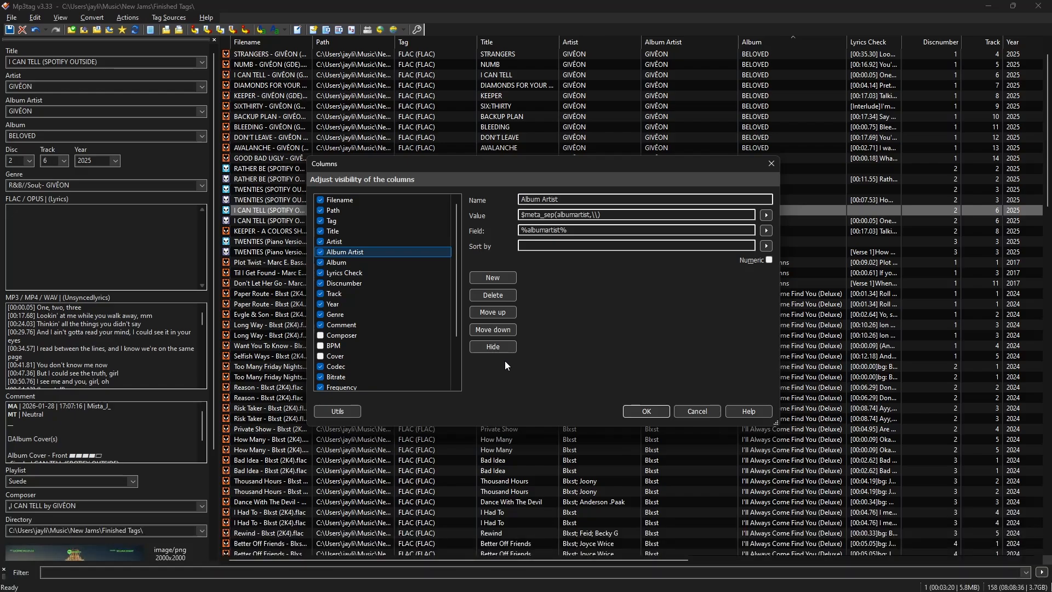
click(319, 252)
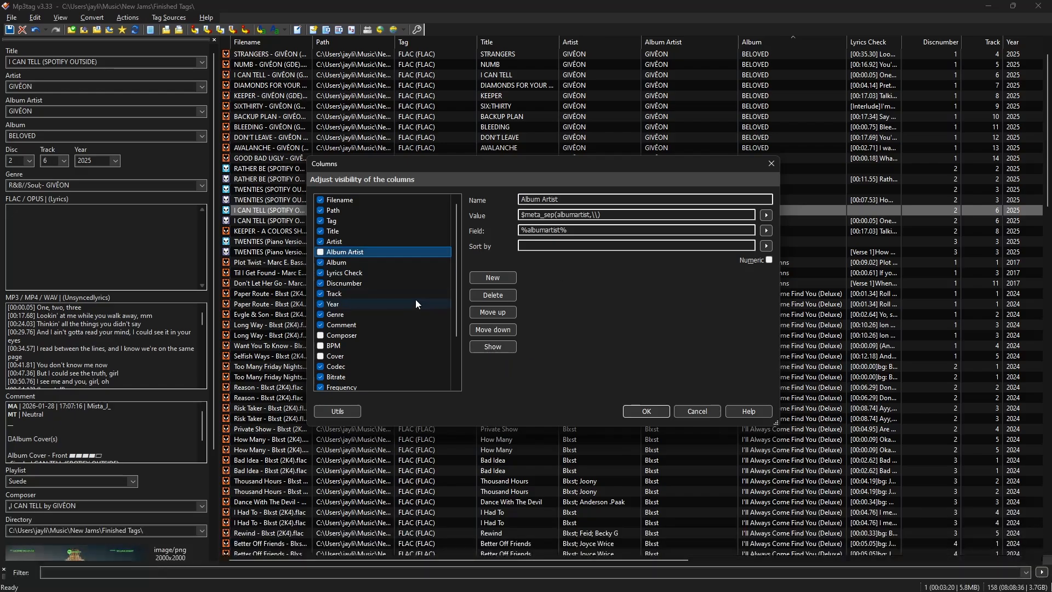
click(319, 253)
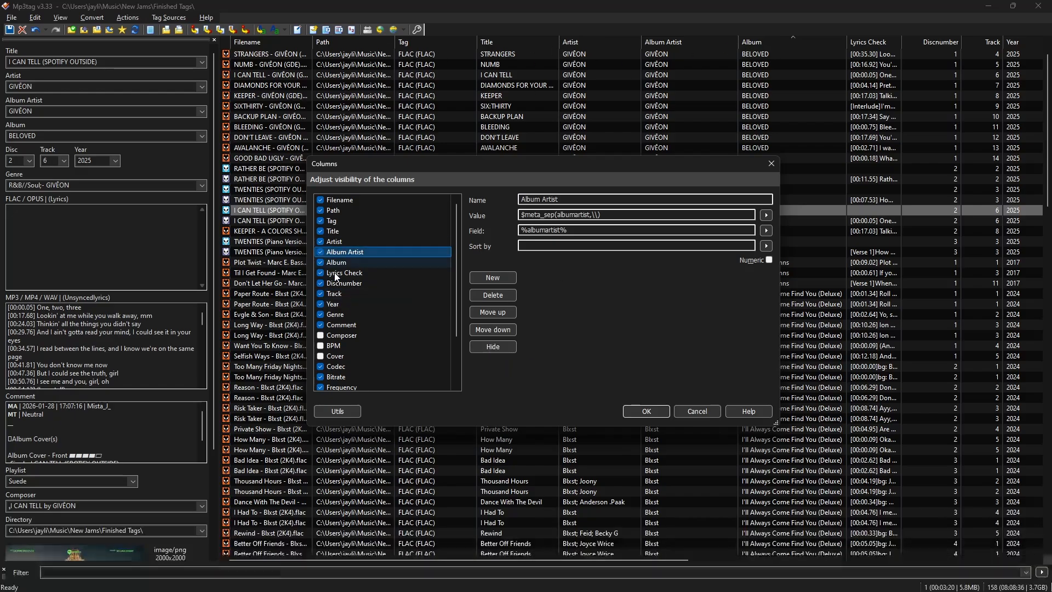
click(648, 412)
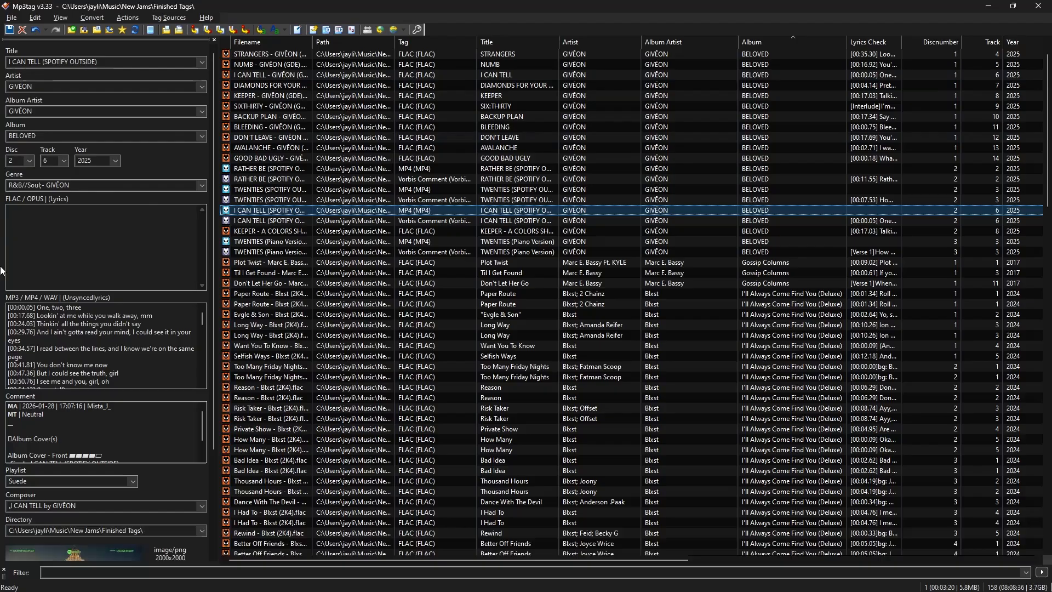
In the Tag Panel options, view where the panel configuration can be saved, and leave without saving or changing anything.
click(10, 18)
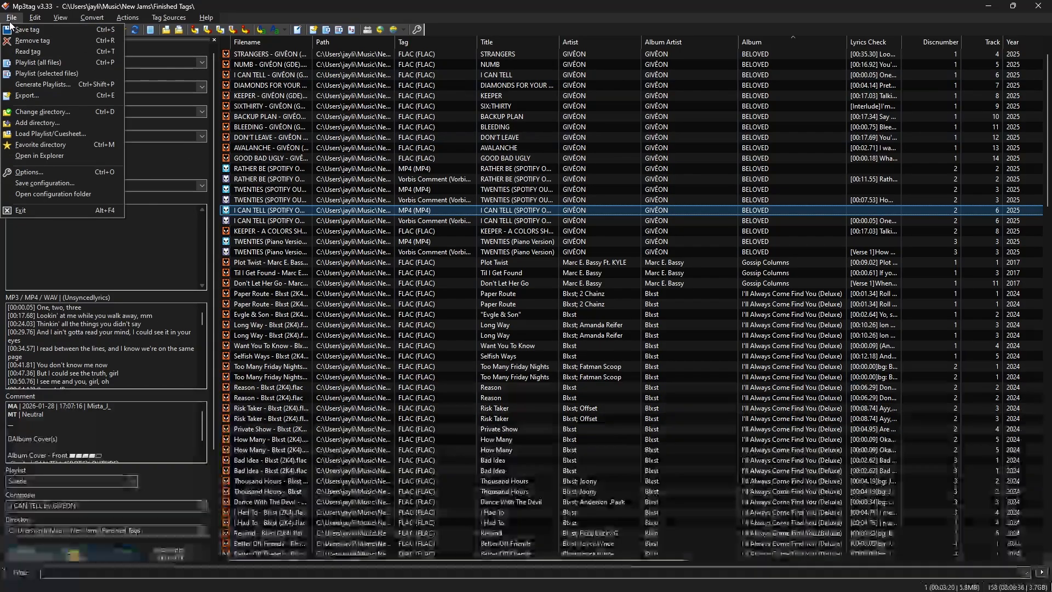
click(28, 173)
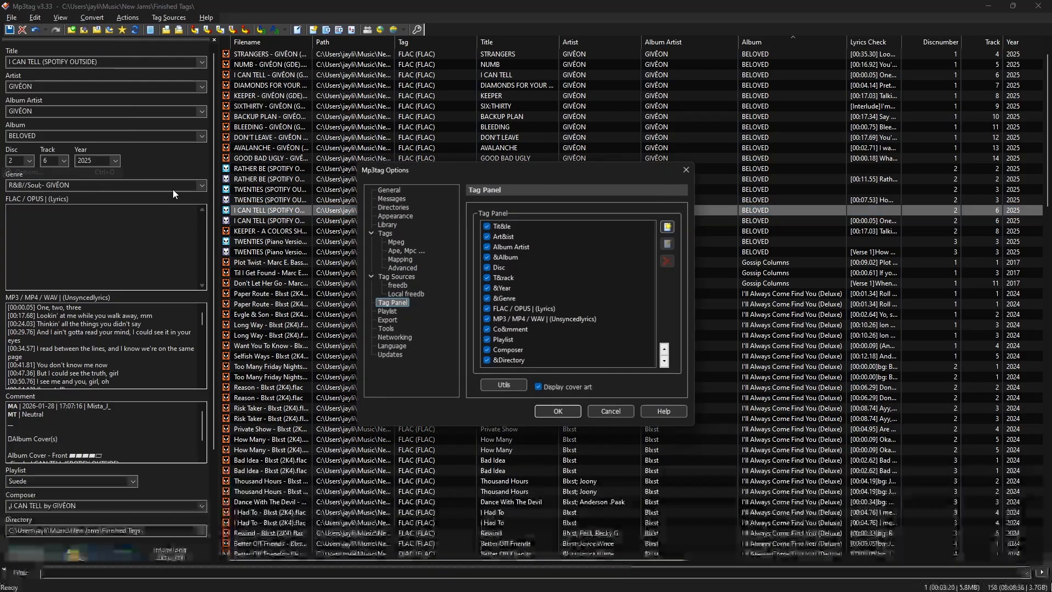
click(502, 387)
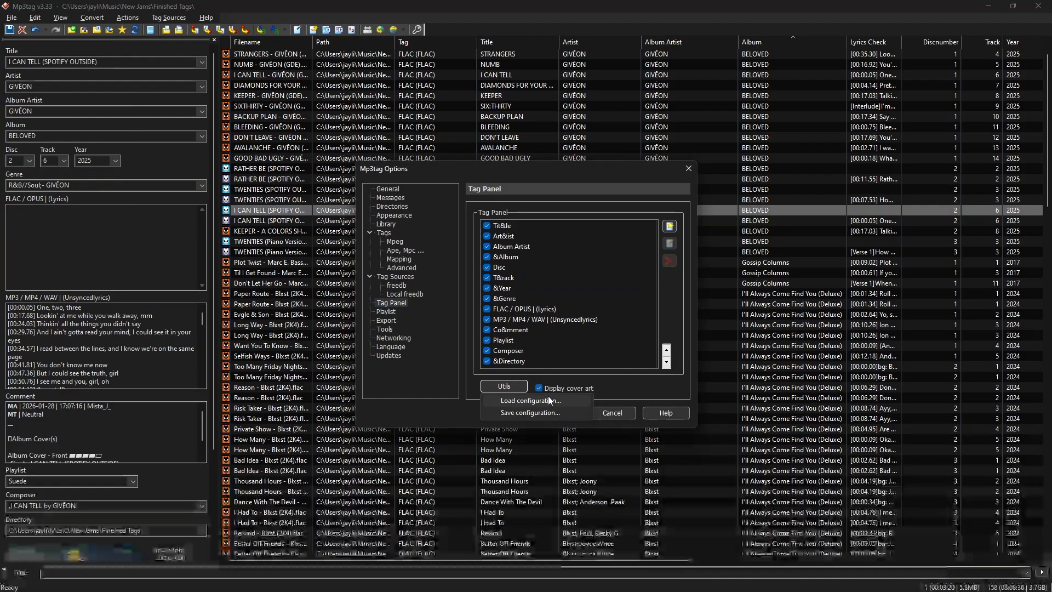
click(517, 413)
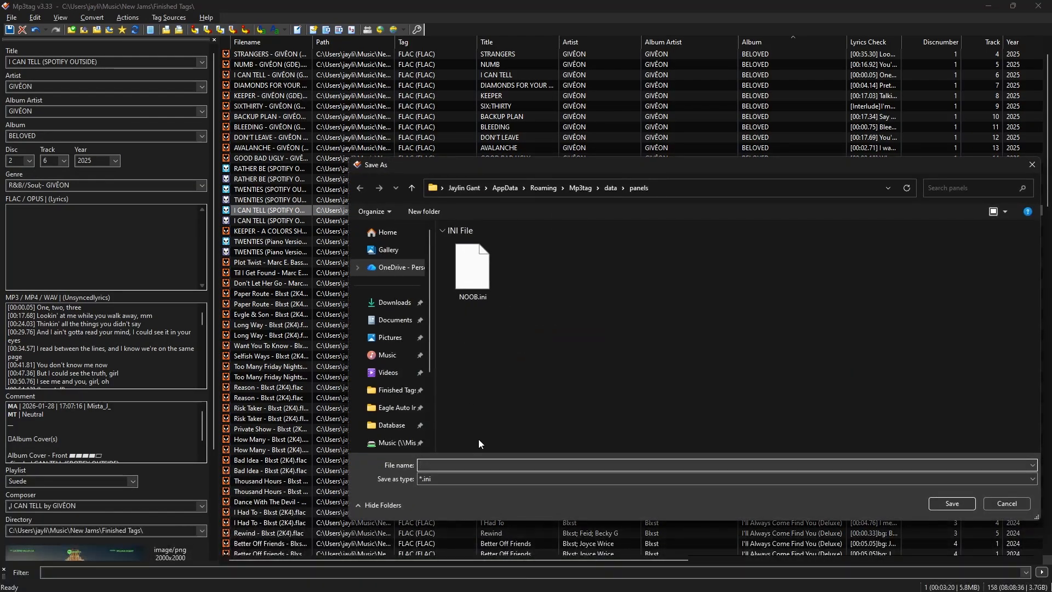
click(1032, 164)
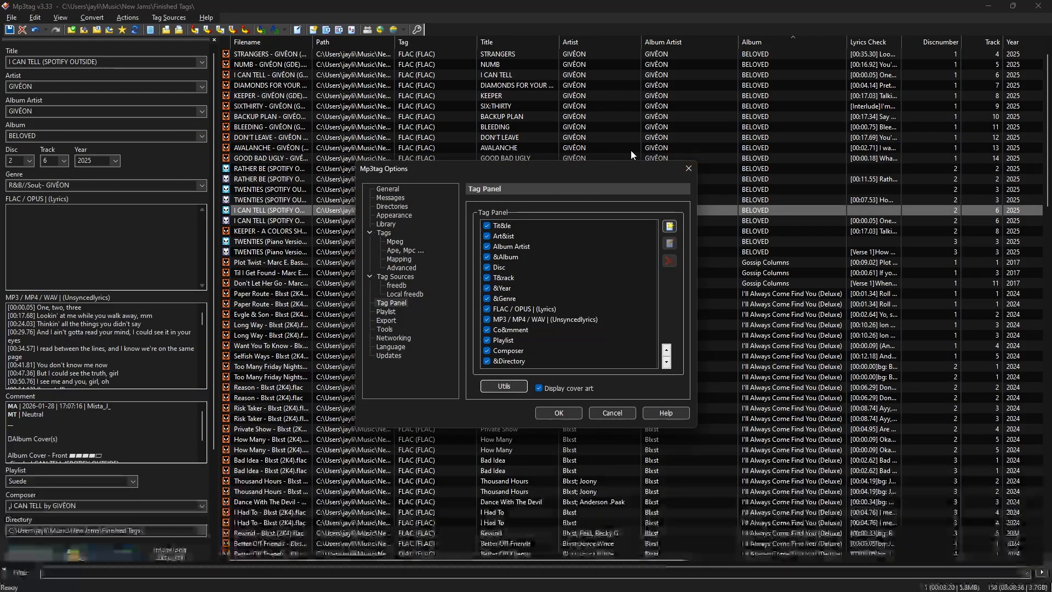
click(688, 170)
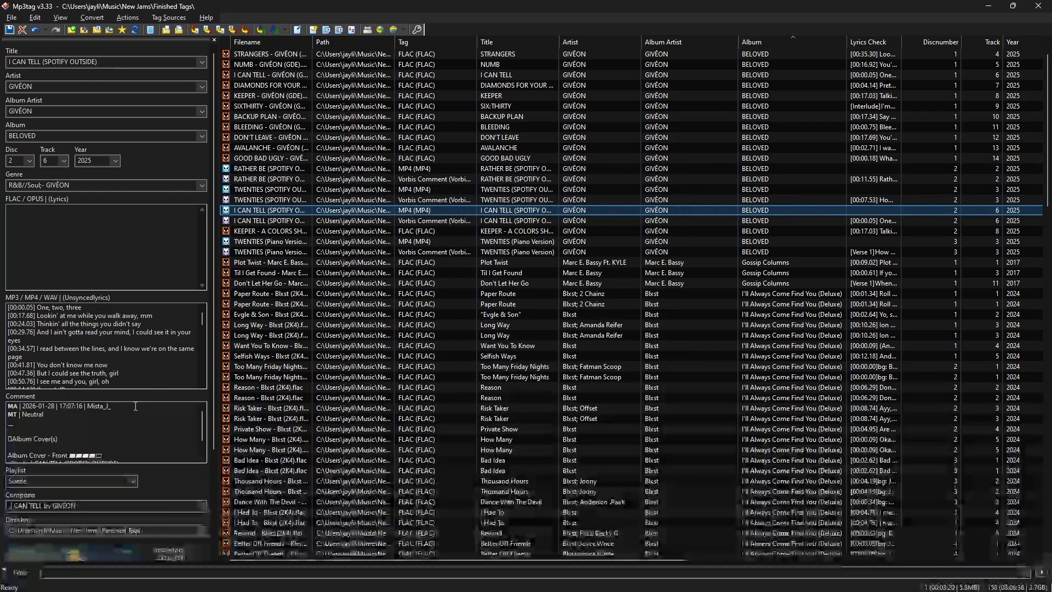
double_click(16, 481)
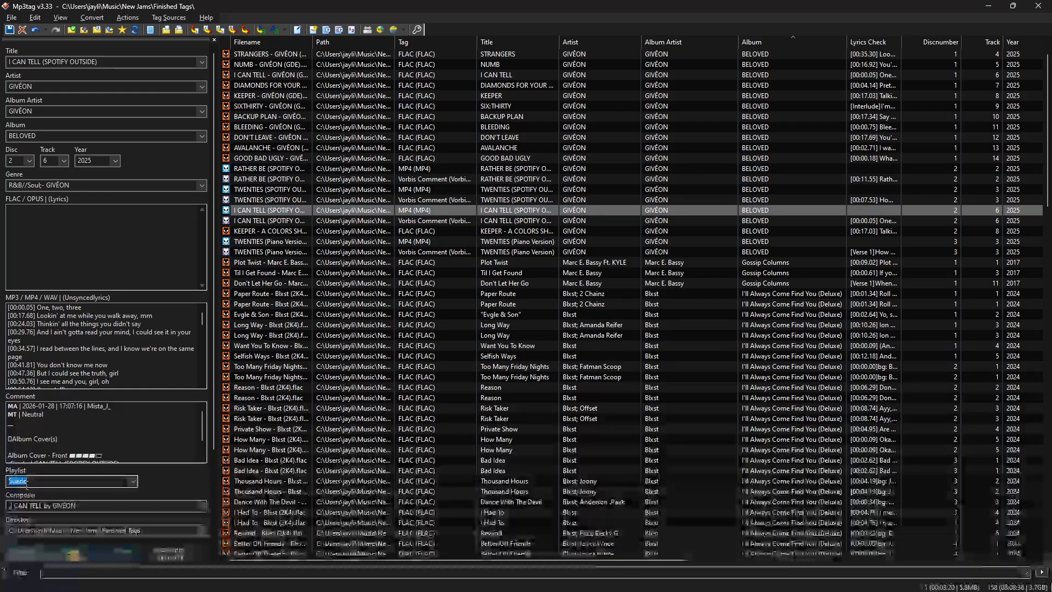
click(82, 484)
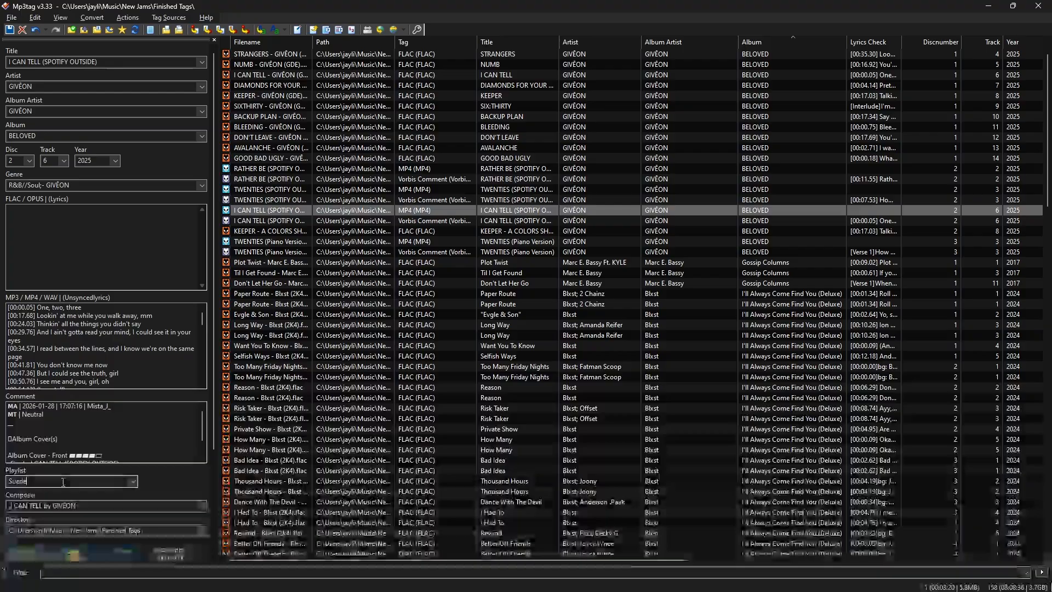